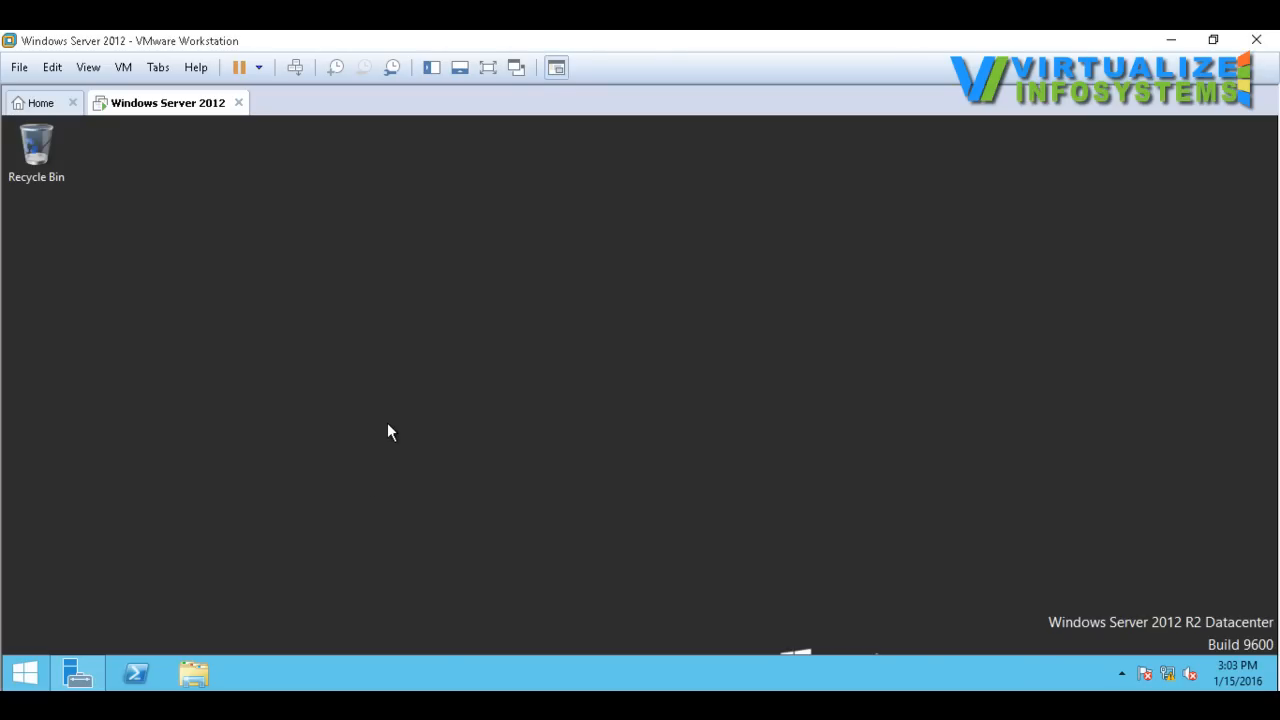
# Step: Open the computer name and domain change settings from the system properties and select the computer name
pyautogui.click(78, 673)
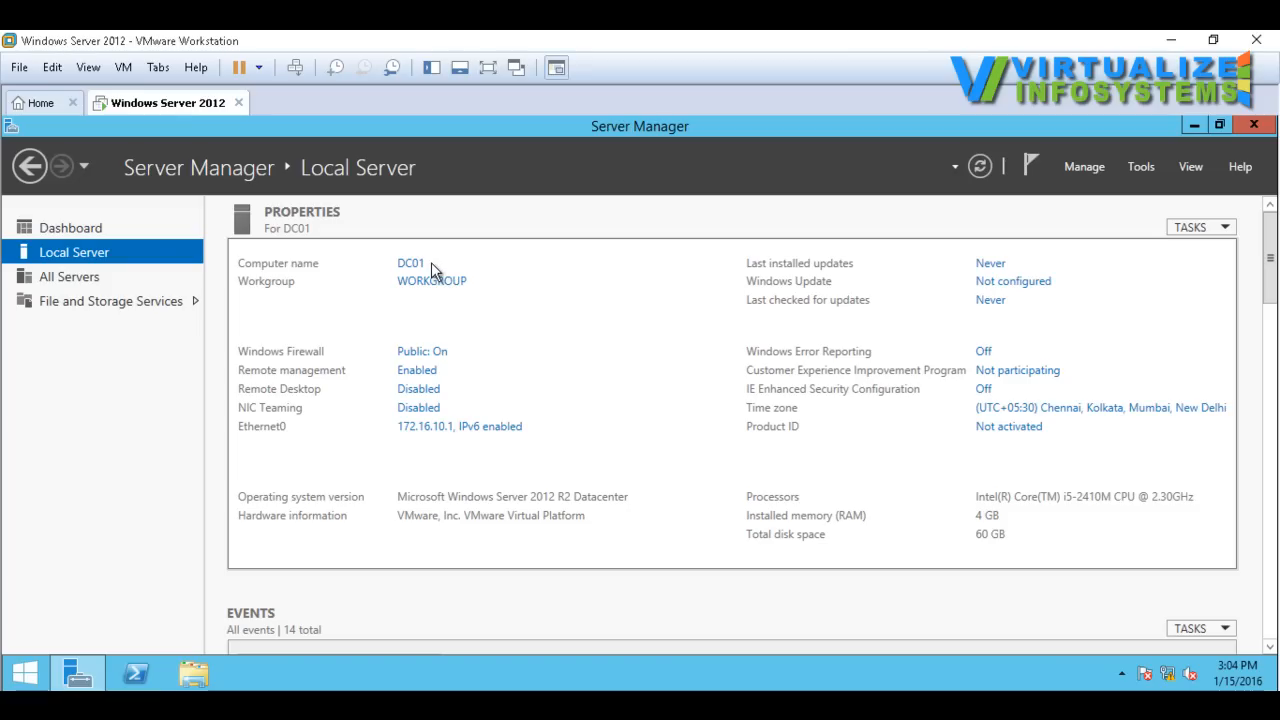
pyautogui.click(200, 680)
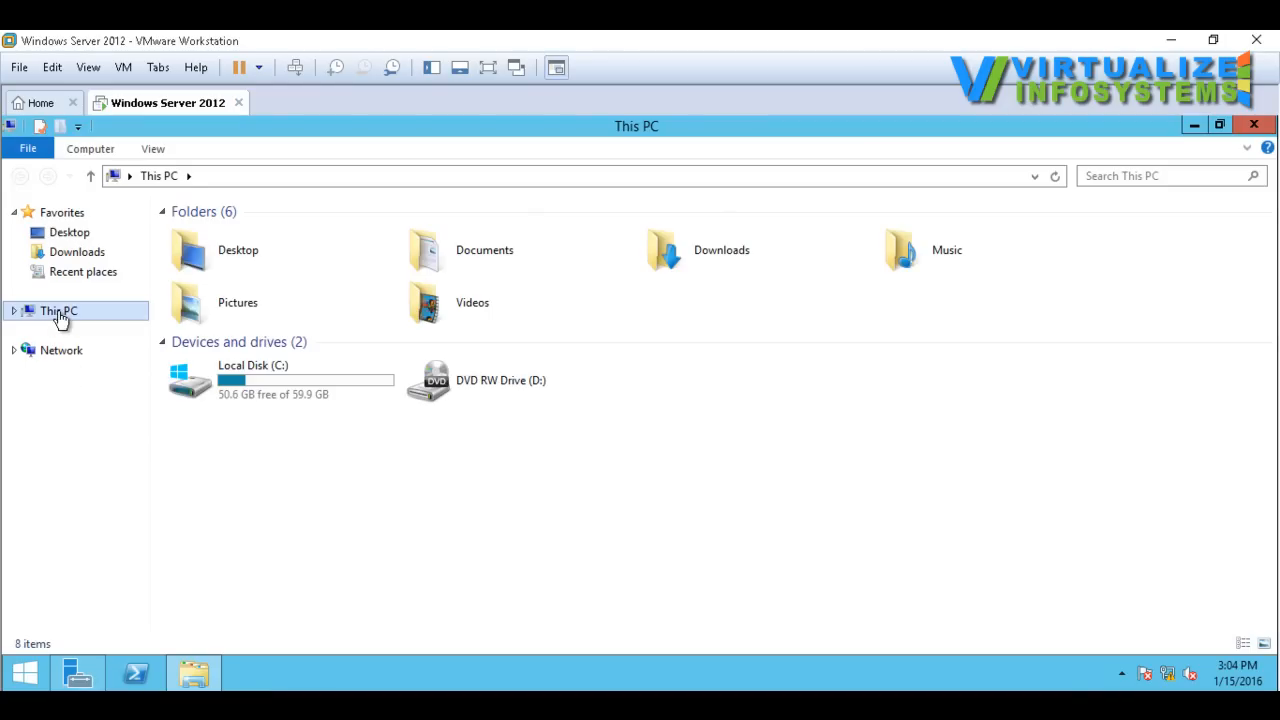
pyautogui.rightClick(57, 312)
pyautogui.click(138, 530)
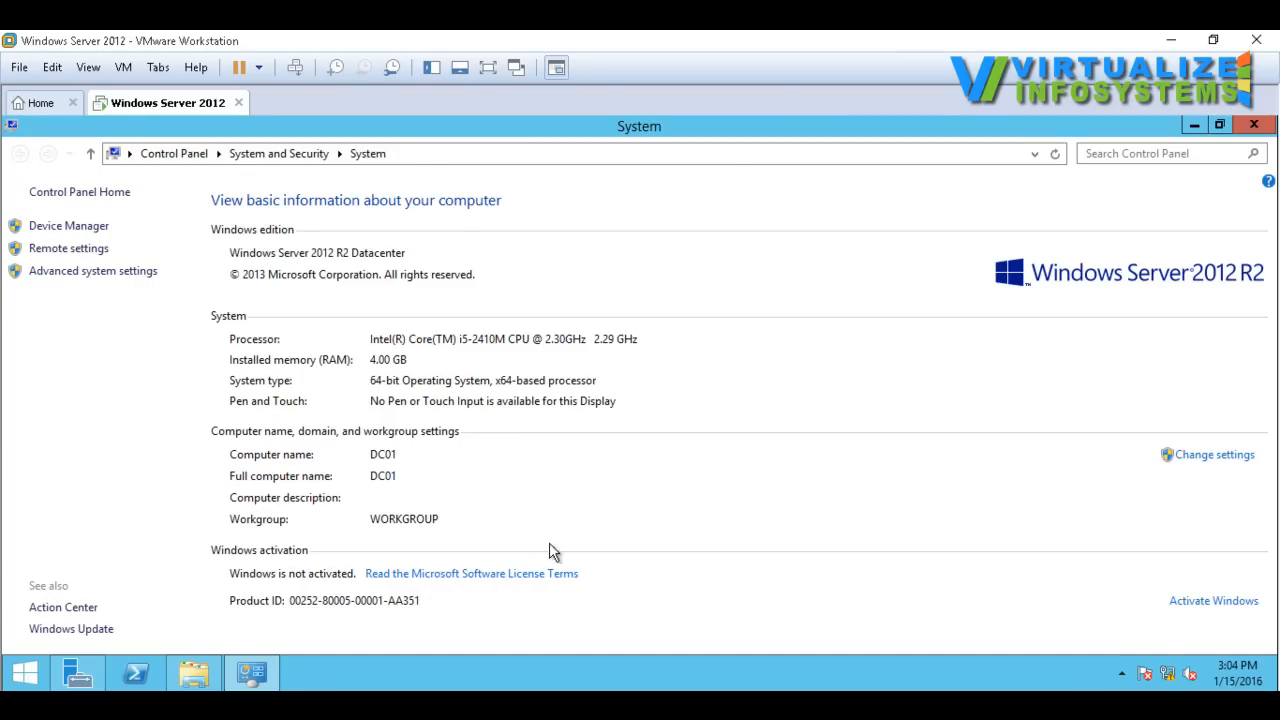
pyautogui.click(1214, 456)
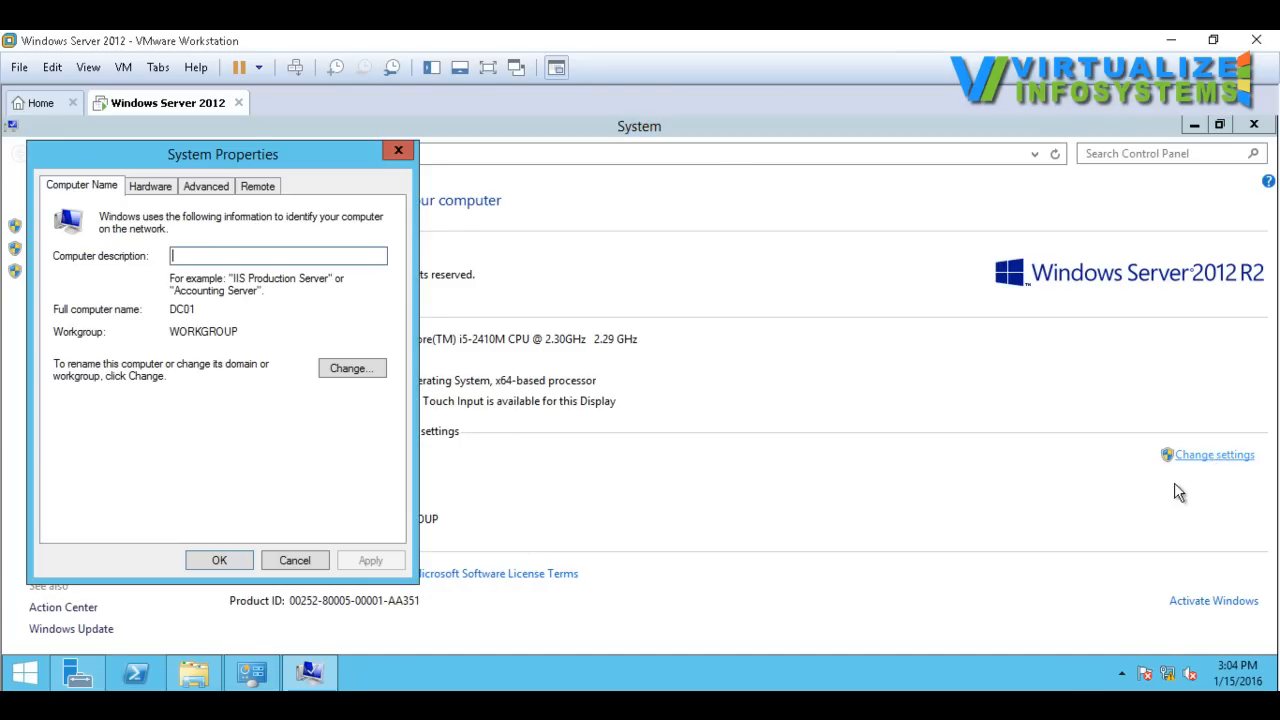
pyautogui.click(356, 380)
pyautogui.click(120, 292)
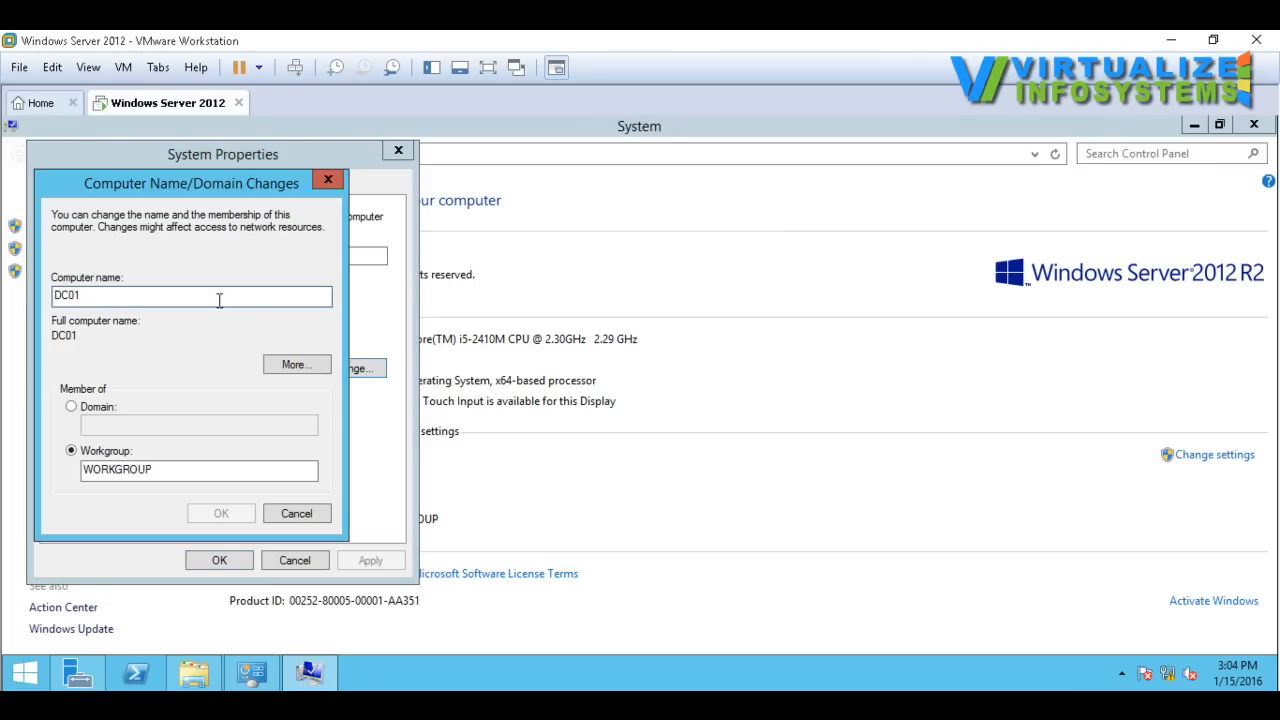
pyautogui.moveTo(138, 300); pyautogui.dragTo(48, 318)
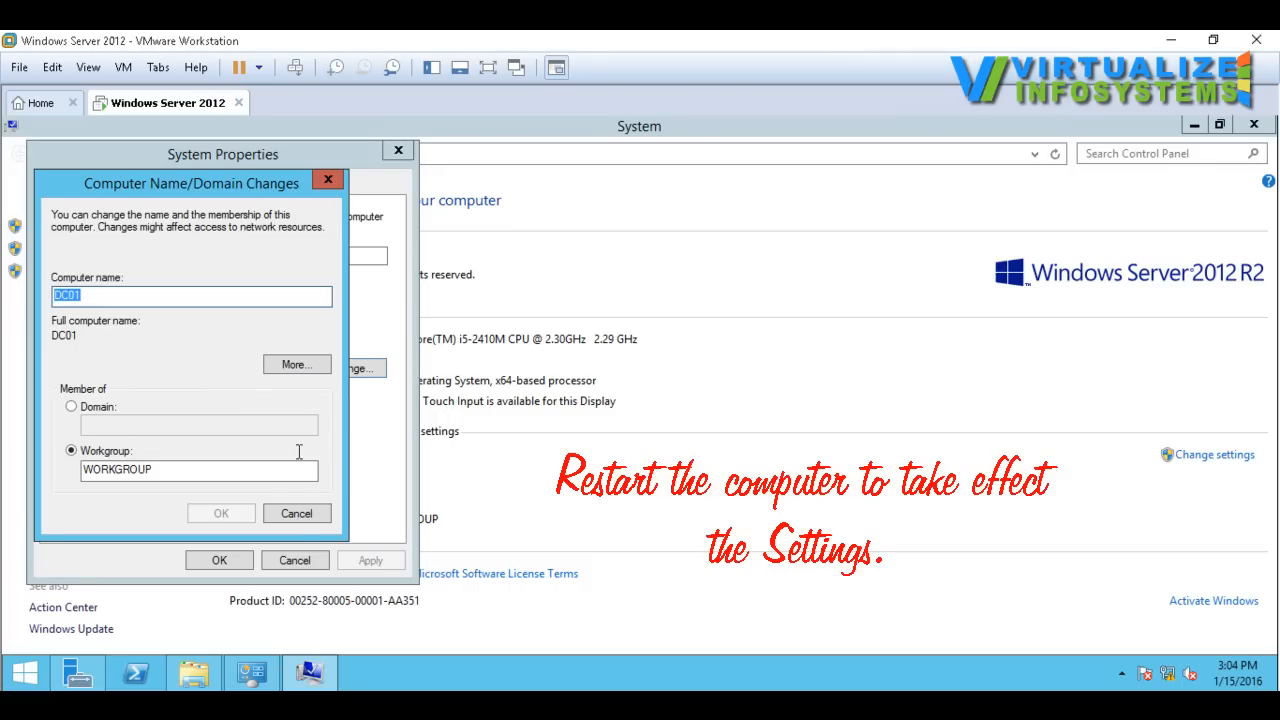
# Step: Cancel the computer name change and clear the System, This PC and Server Manager windows off the desktop
pyautogui.click(296, 513)
pyautogui.click(298, 561)
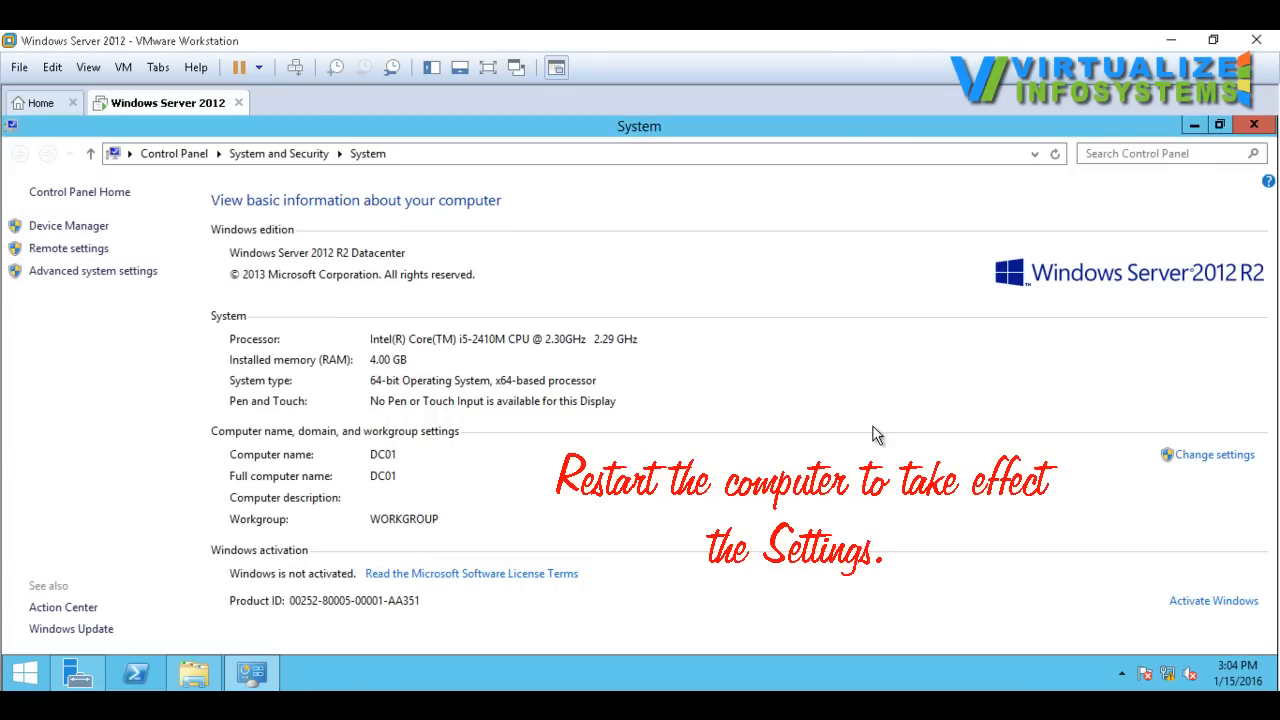
pyautogui.click(1191, 126)
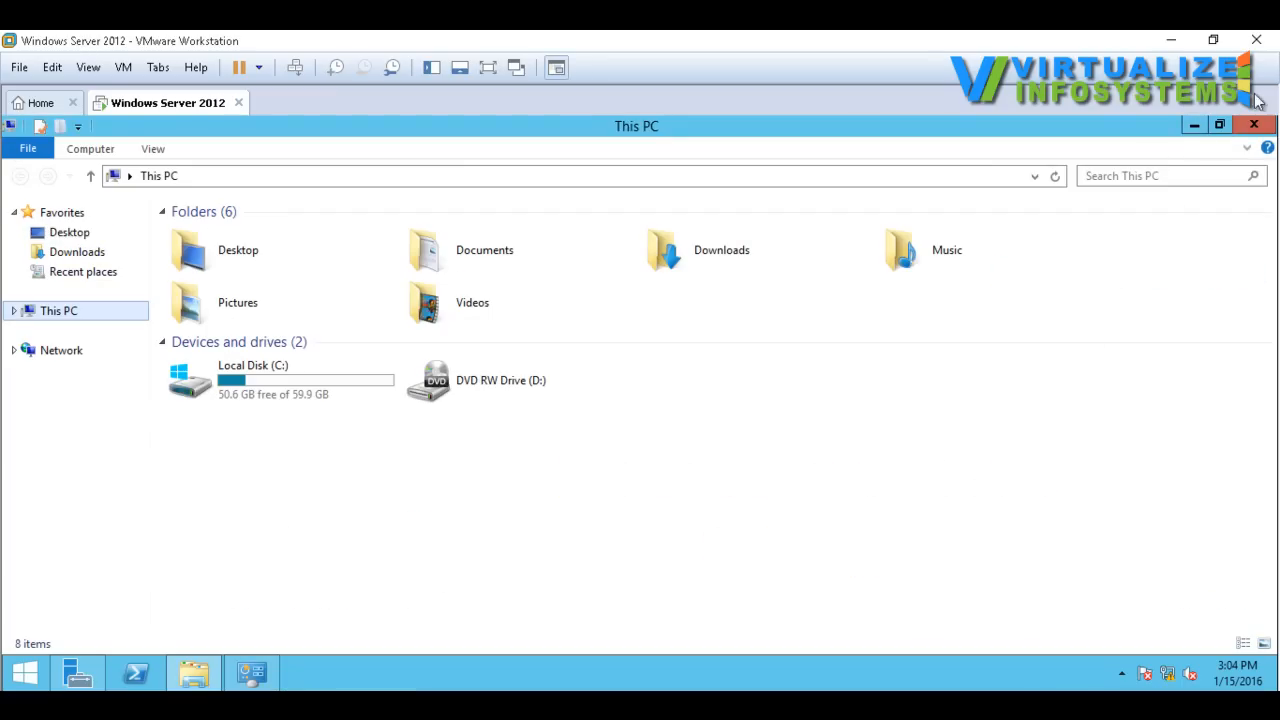
pyautogui.click(1254, 124)
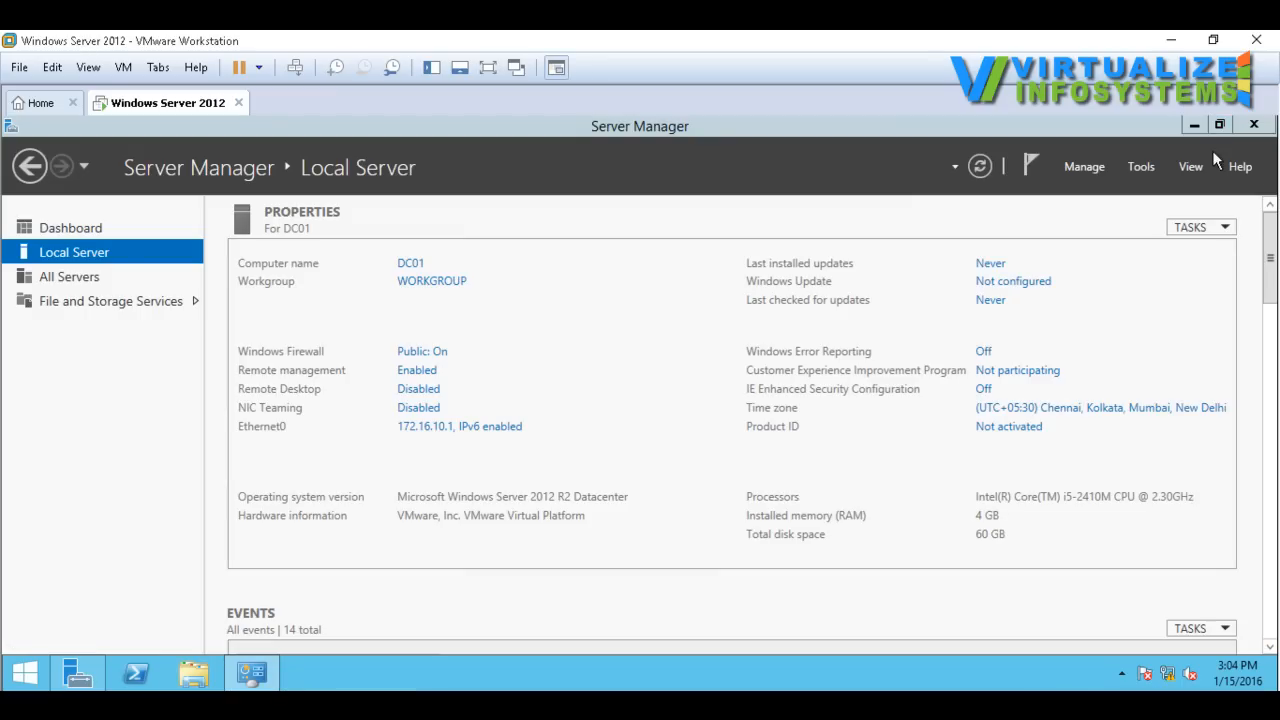
pyautogui.click(1194, 124)
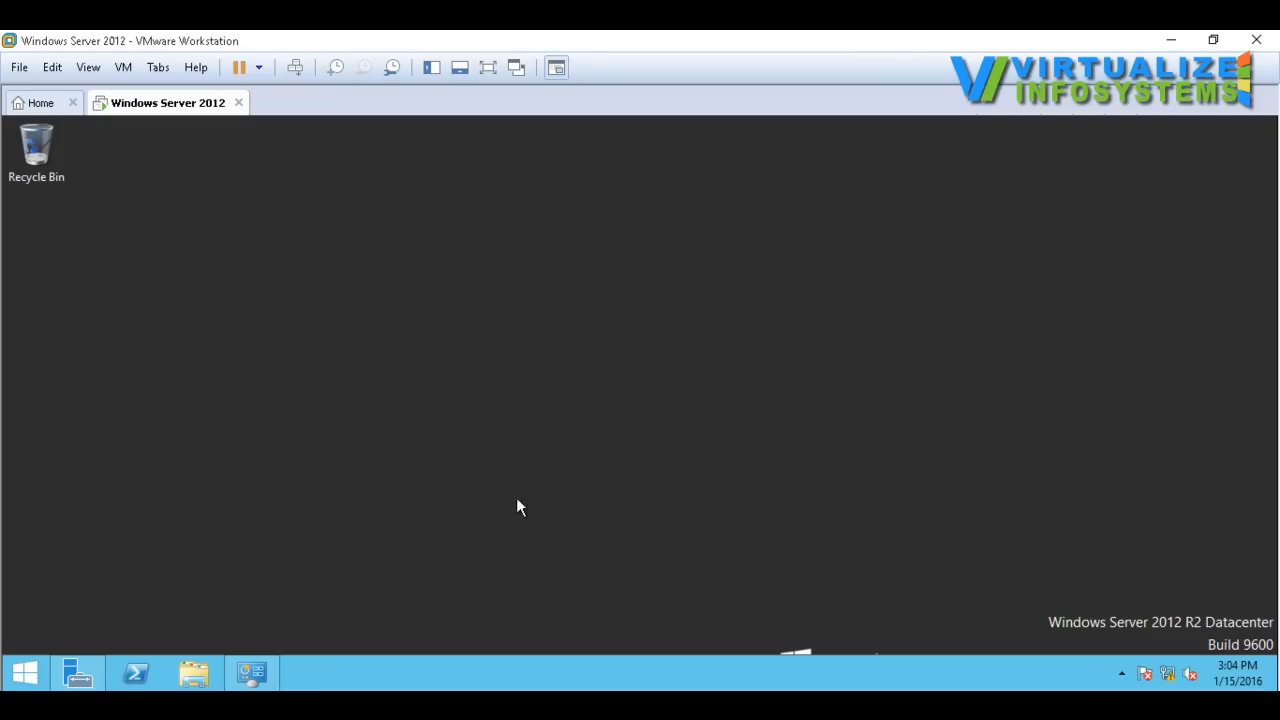
# Step: Check the server's IP configuration with ipconfig in Command Prompt, and close the console
pyautogui.click(28, 677)
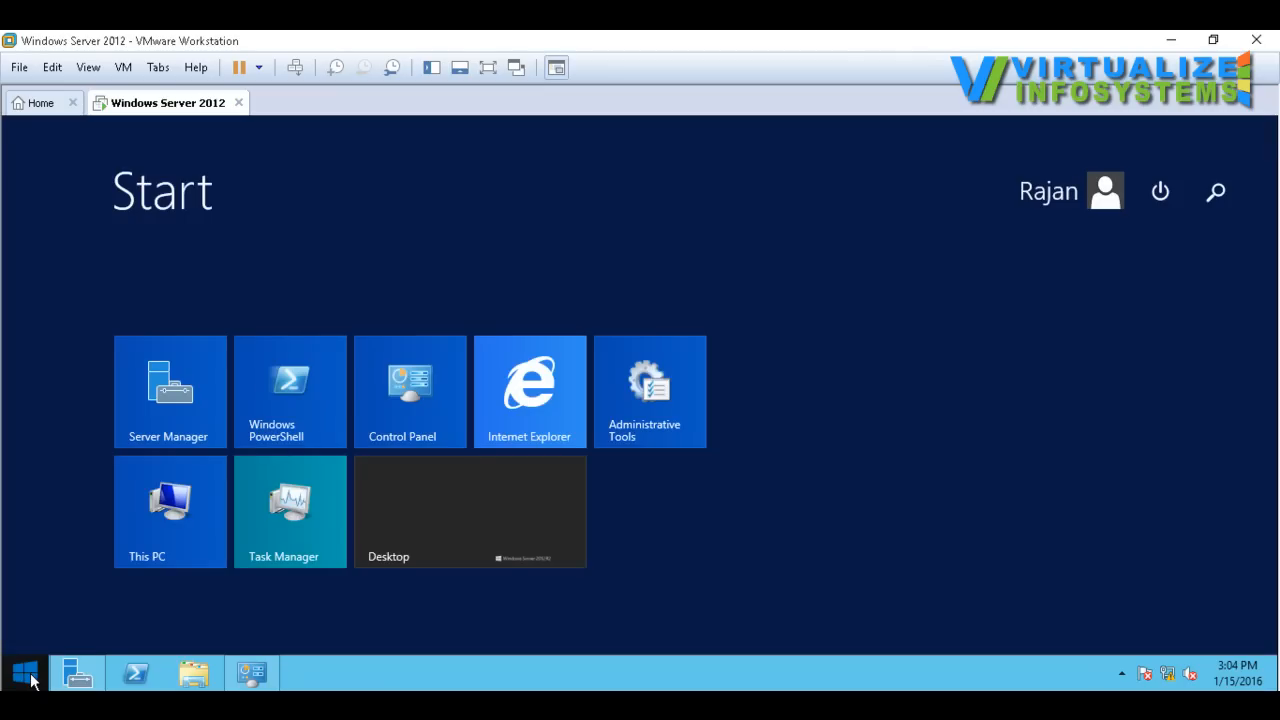
pyautogui.write('cmd')
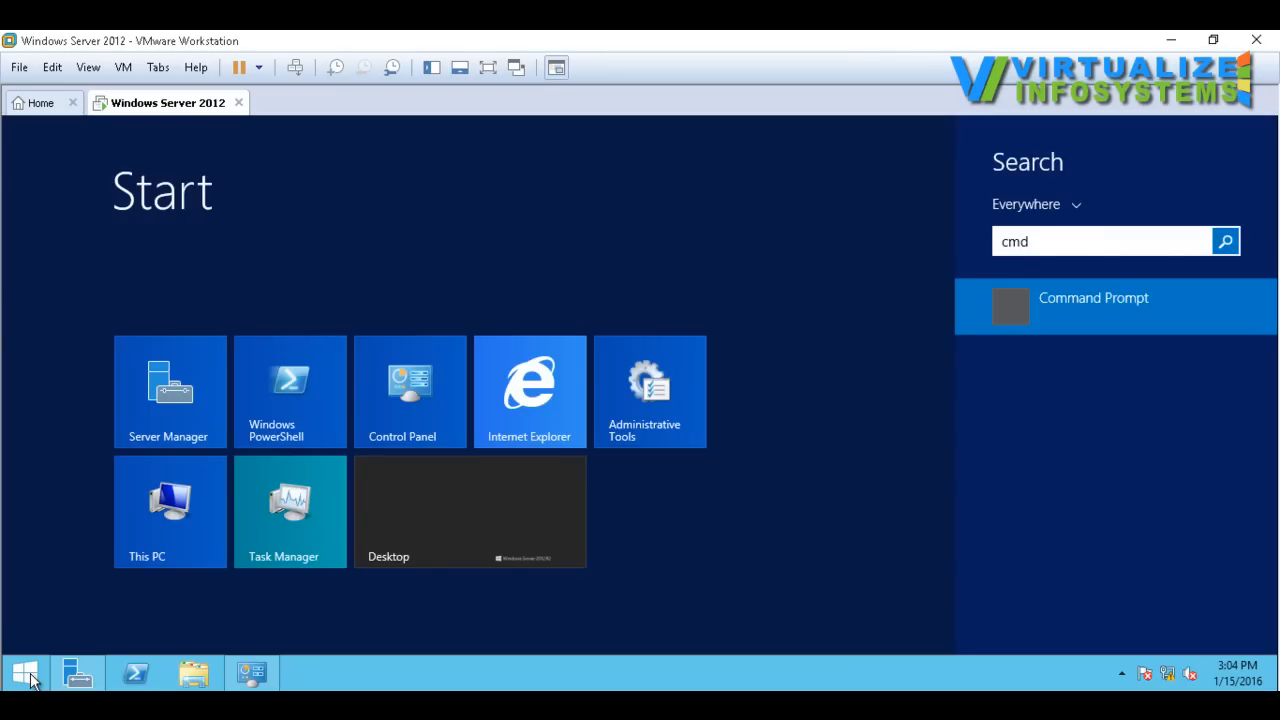
pyautogui.press('Return')
pyautogui.write('ipconfig')
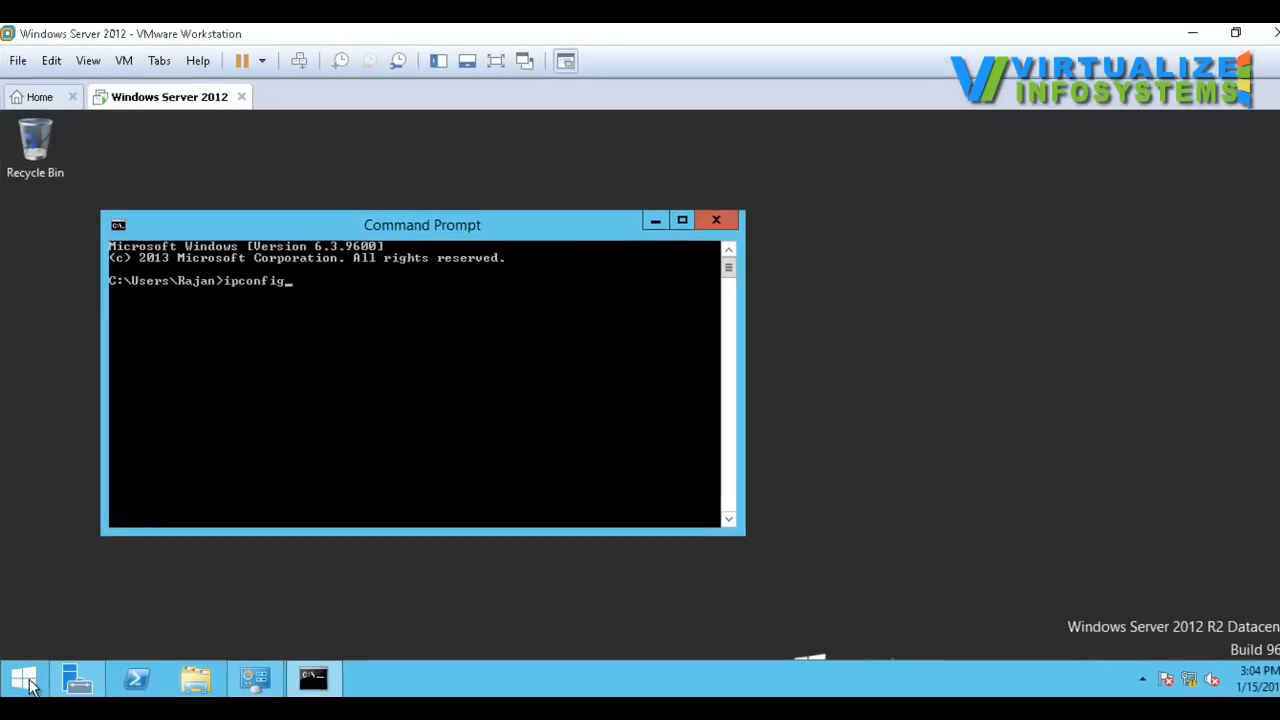
pyautogui.press('Return')
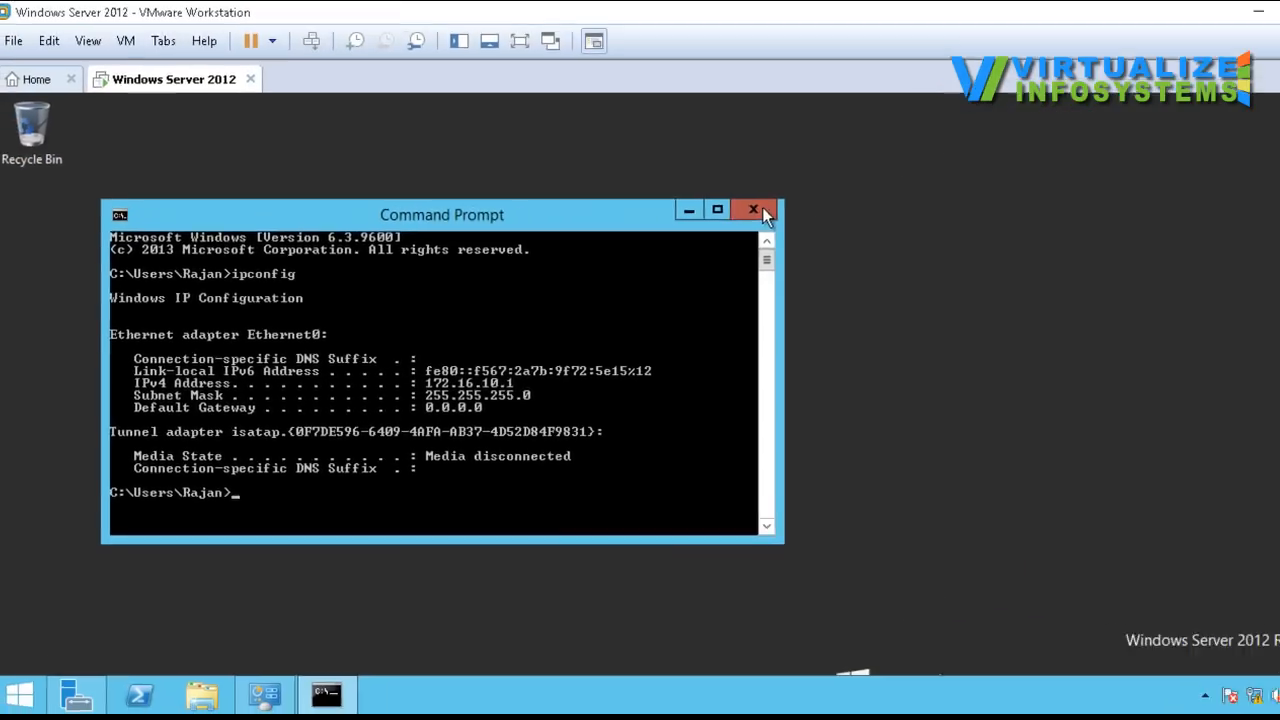
pyautogui.click(762, 207)
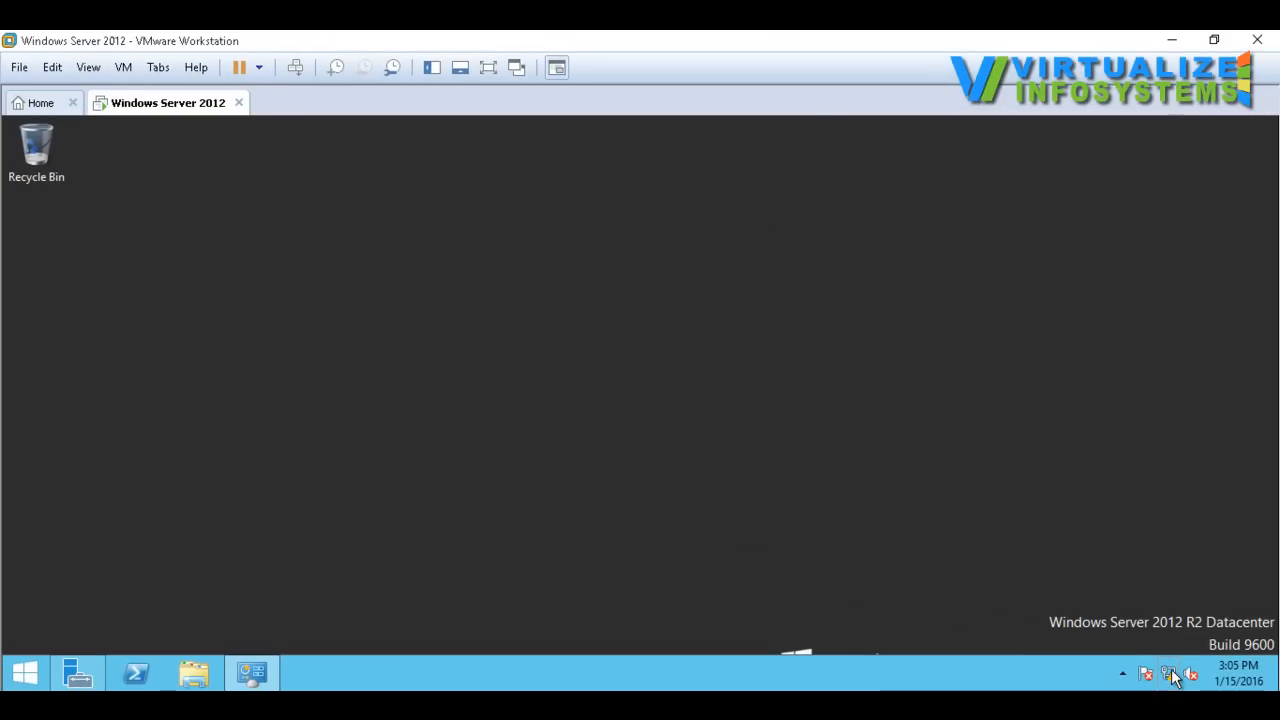
# Step: Open the Internet Protocol Version 4 (TCP/IPv4) properties of the Ethernet0 adapter to review its static address settings
pyautogui.rightClick(1230, 696)
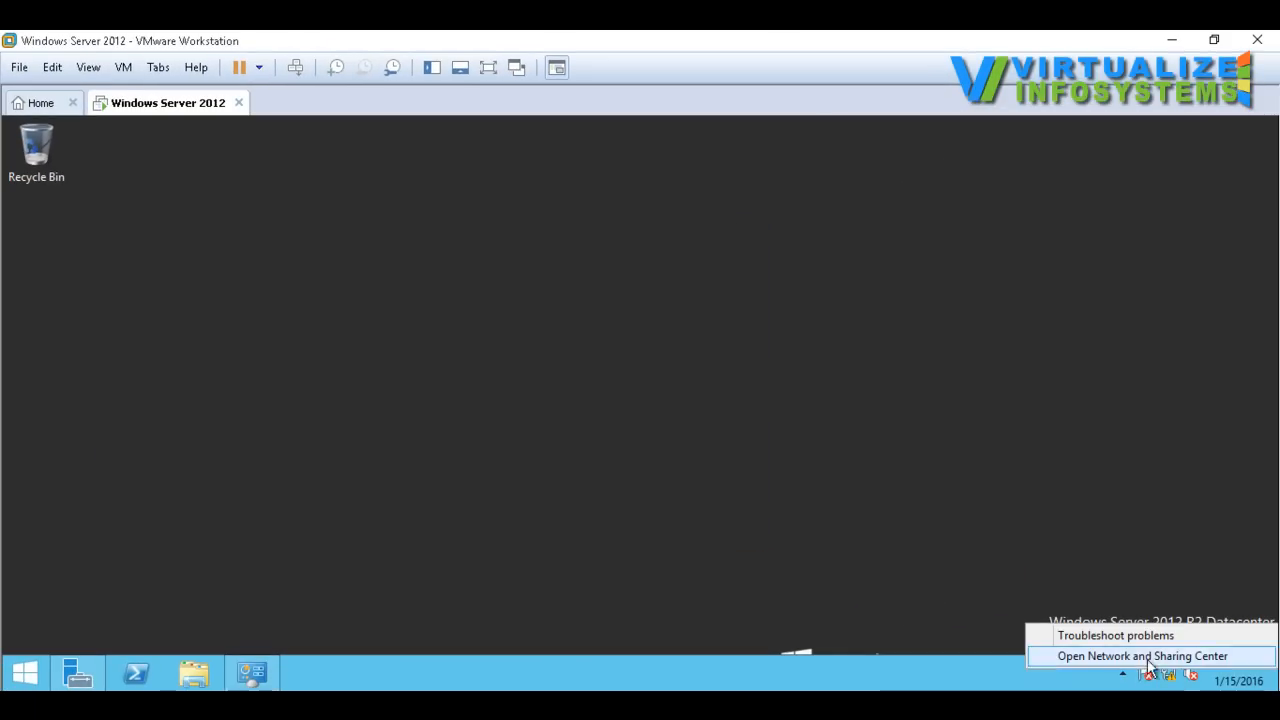
pyautogui.click(1148, 658)
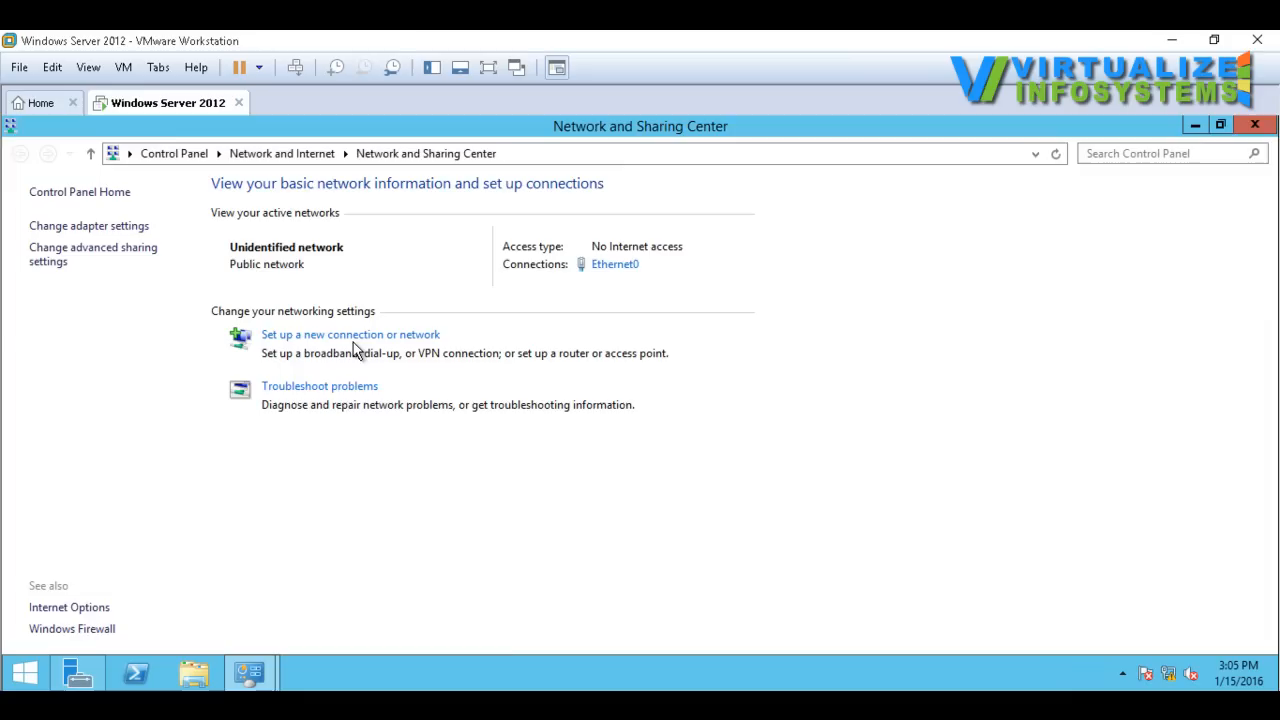
pyautogui.click(93, 227)
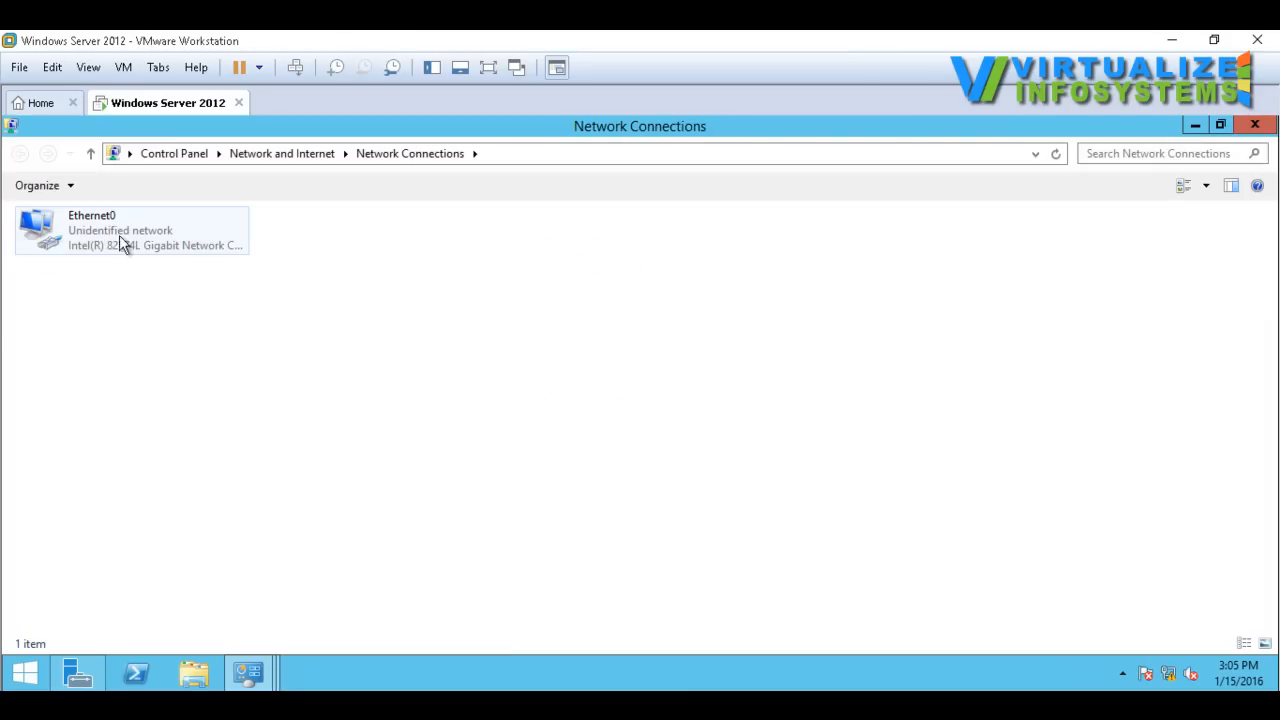
pyautogui.rightClick(112, 233)
pyautogui.click(184, 398)
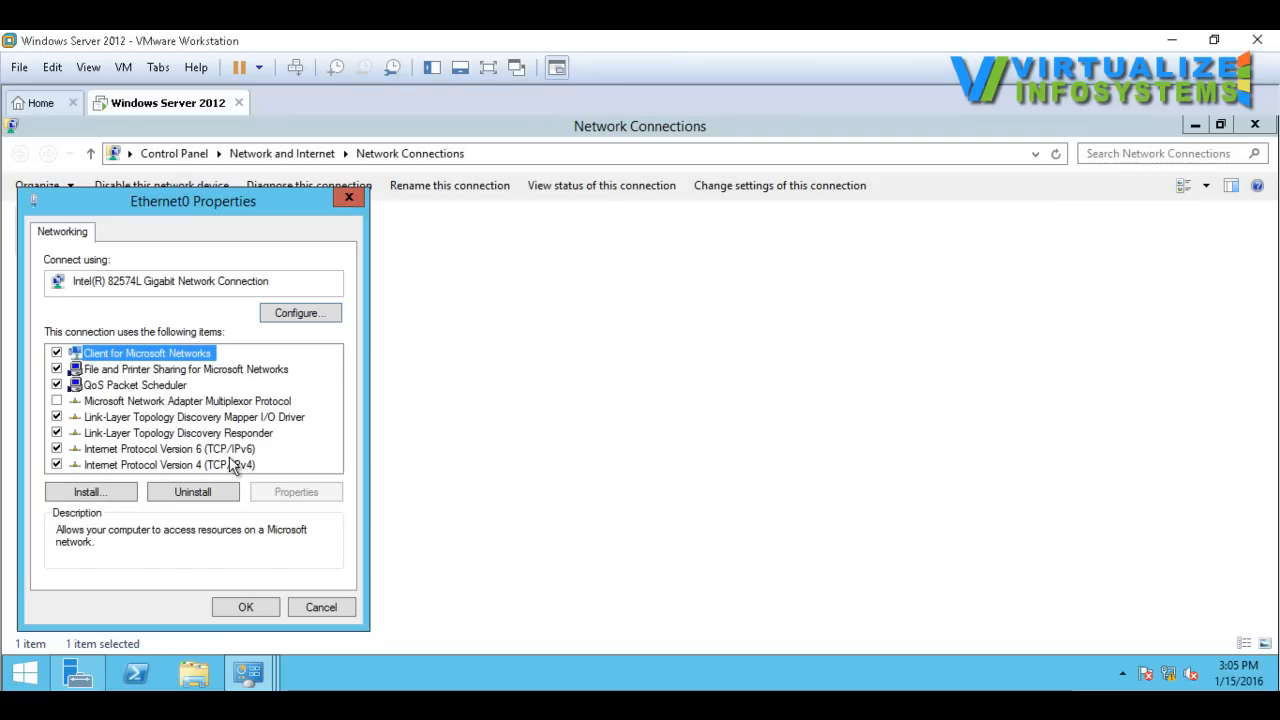
pyautogui.click(240, 465)
pyautogui.click(292, 492)
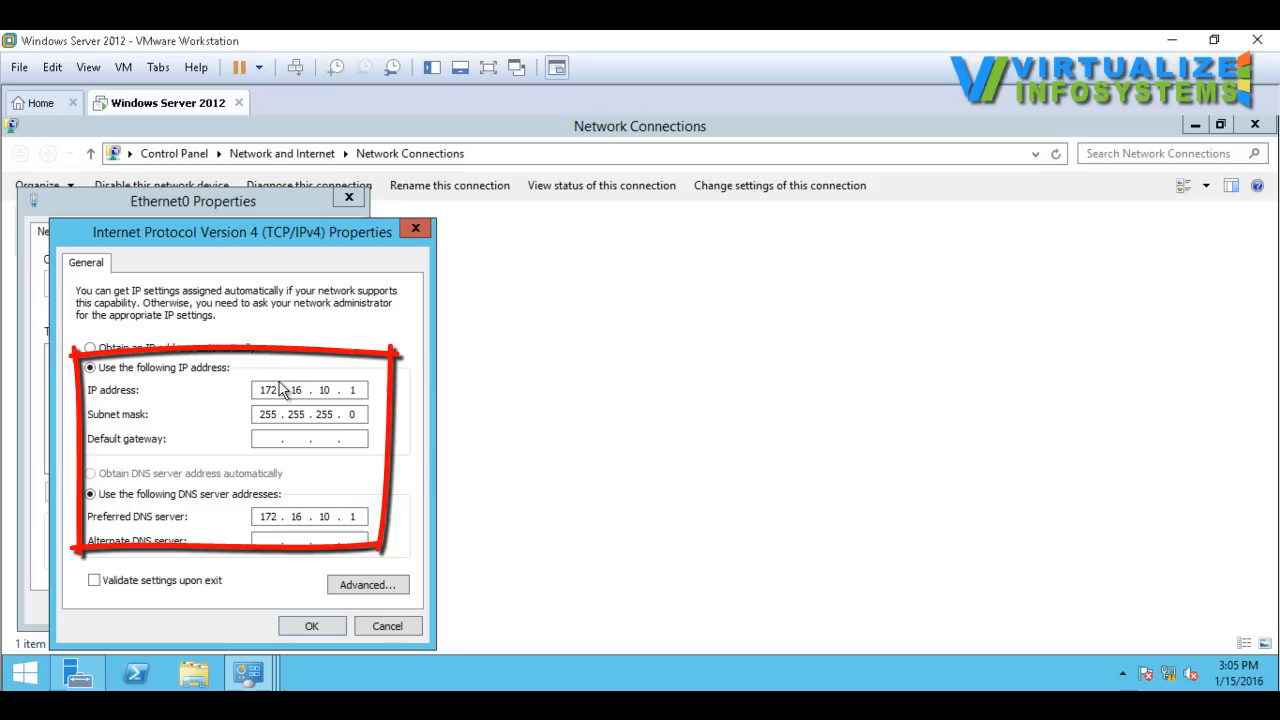
# Step: Accept the IPv4 settings and close the Ethernet0 properties and both network windows
pyautogui.click(312, 628)
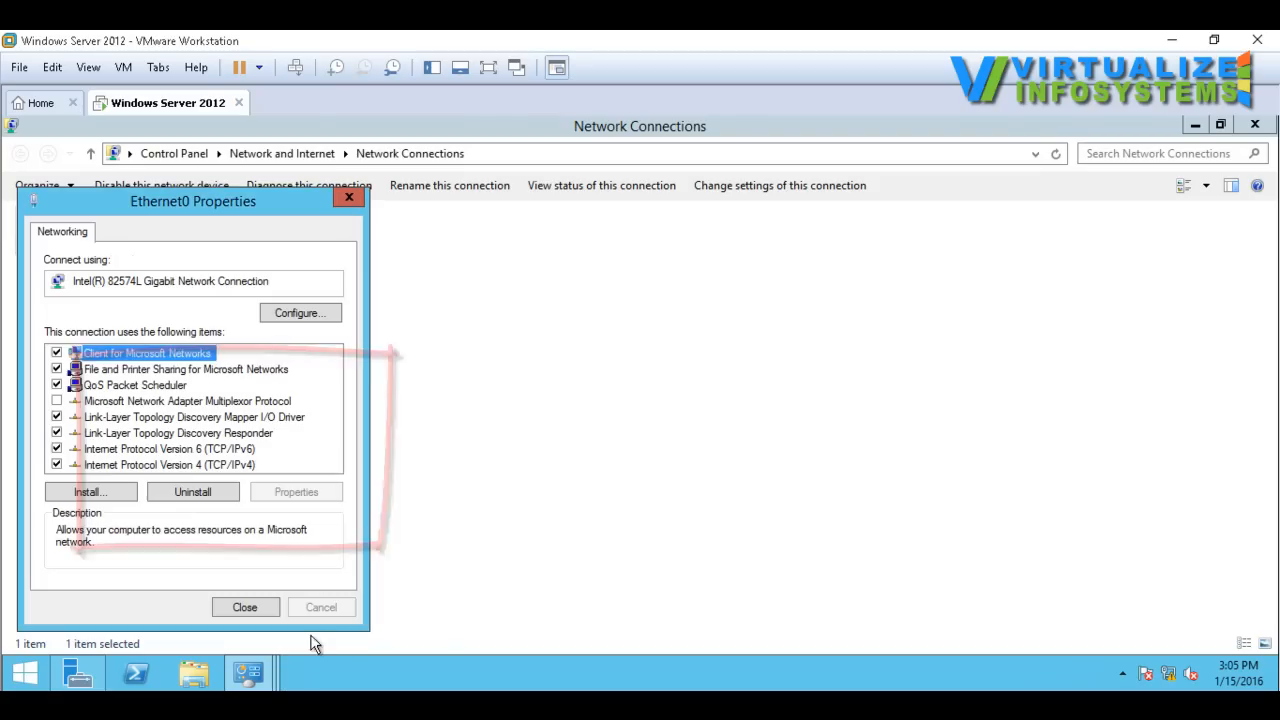
pyautogui.click(266, 606)
pyautogui.click(1255, 125)
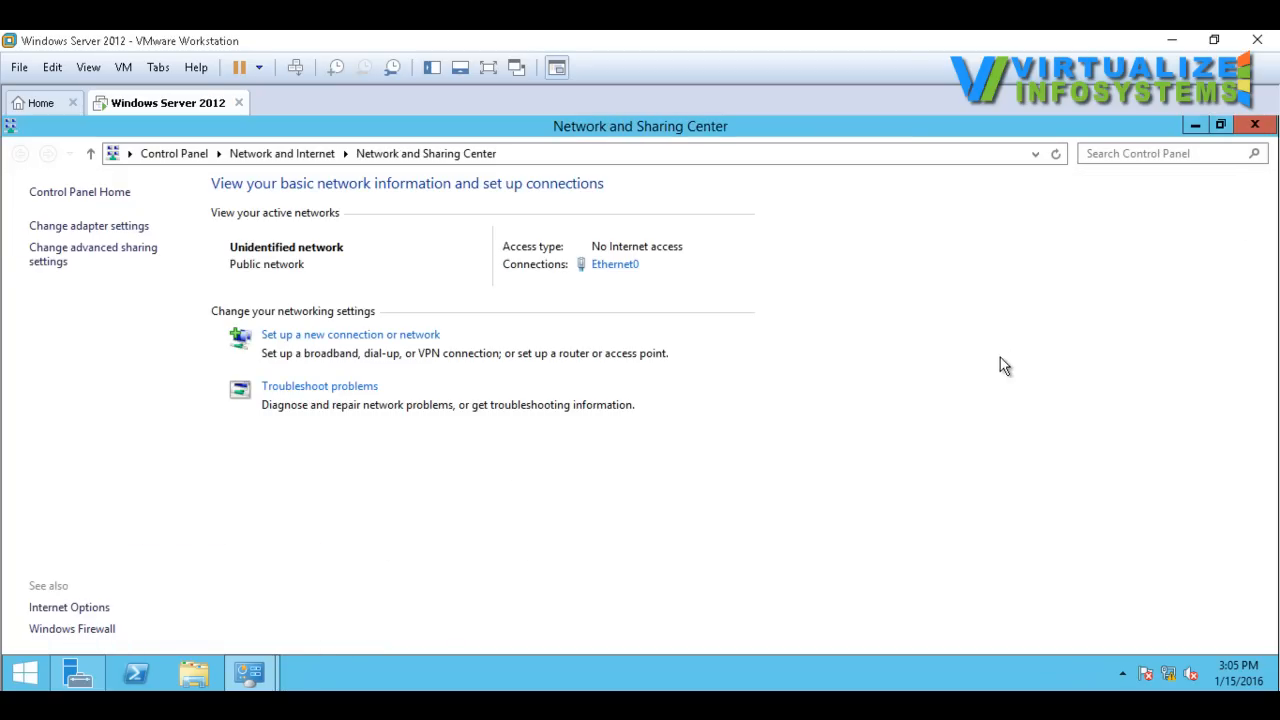
pyautogui.click(1265, 128)
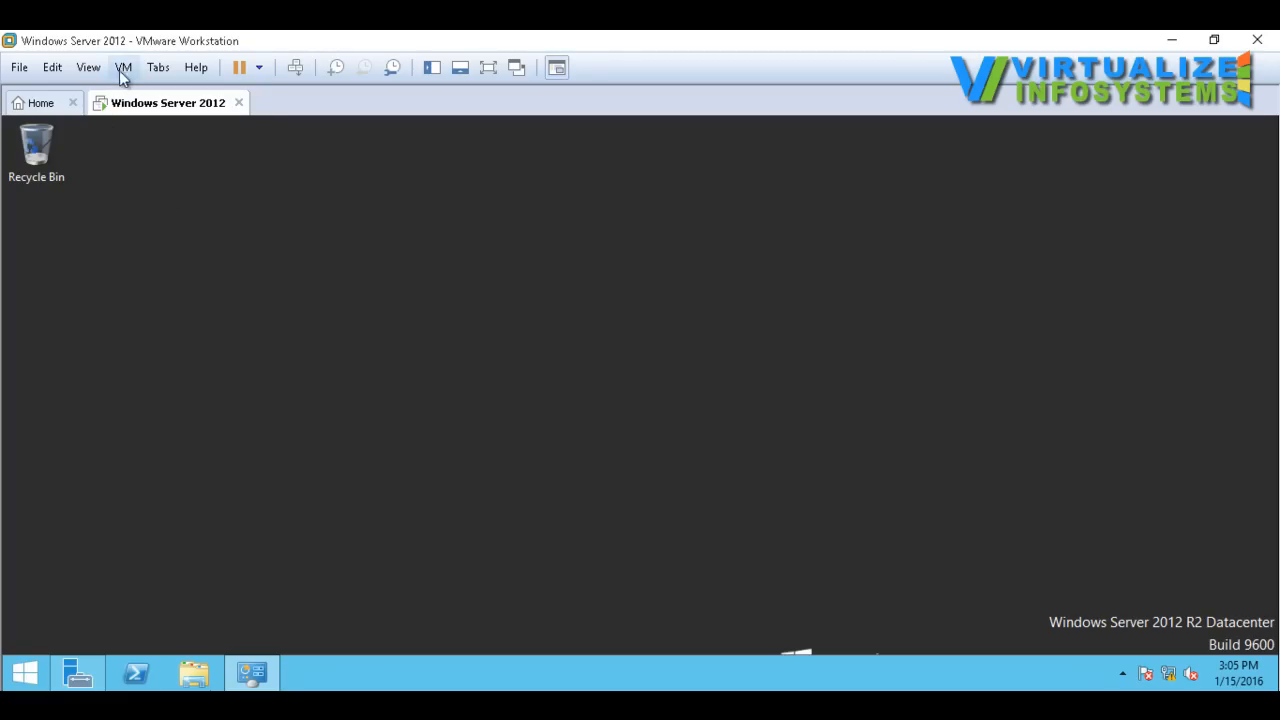
# Step: Open the Virtual Network Editor with administrator privileges and examine the settings of the host-only network VMnet1
pyautogui.click(51, 70)
pyautogui.click(92, 158)
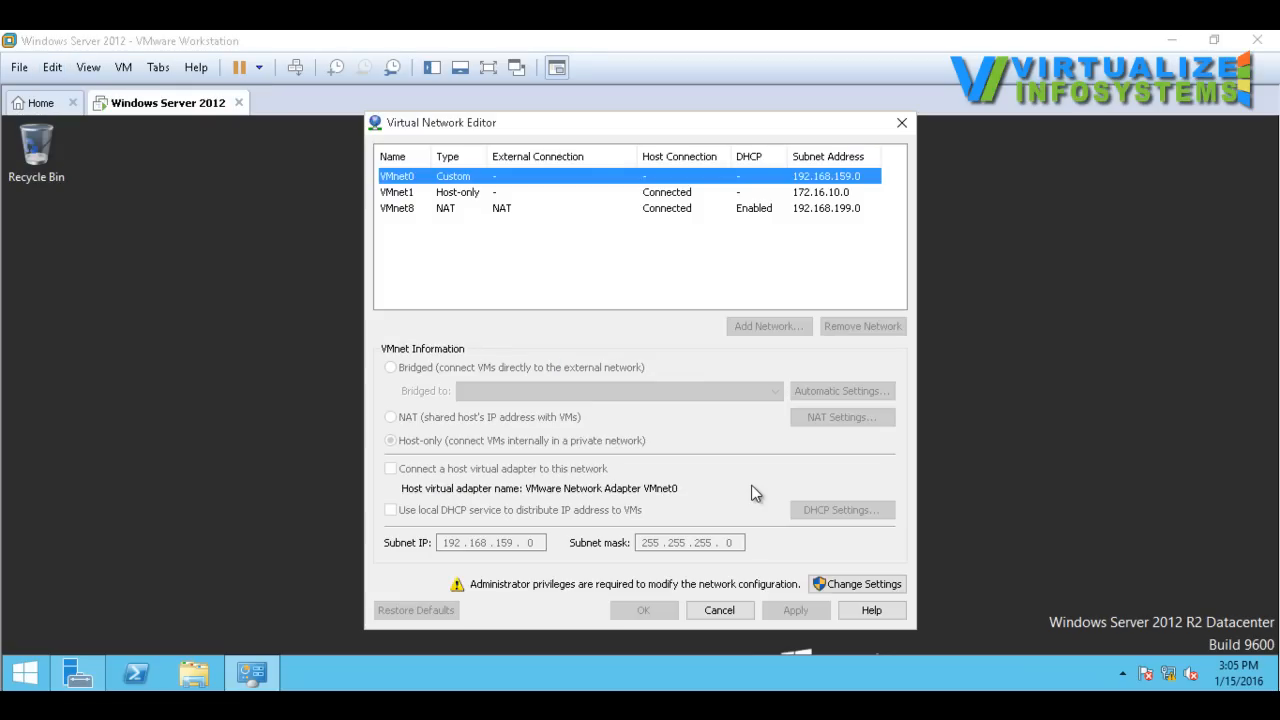
pyautogui.click(410, 194)
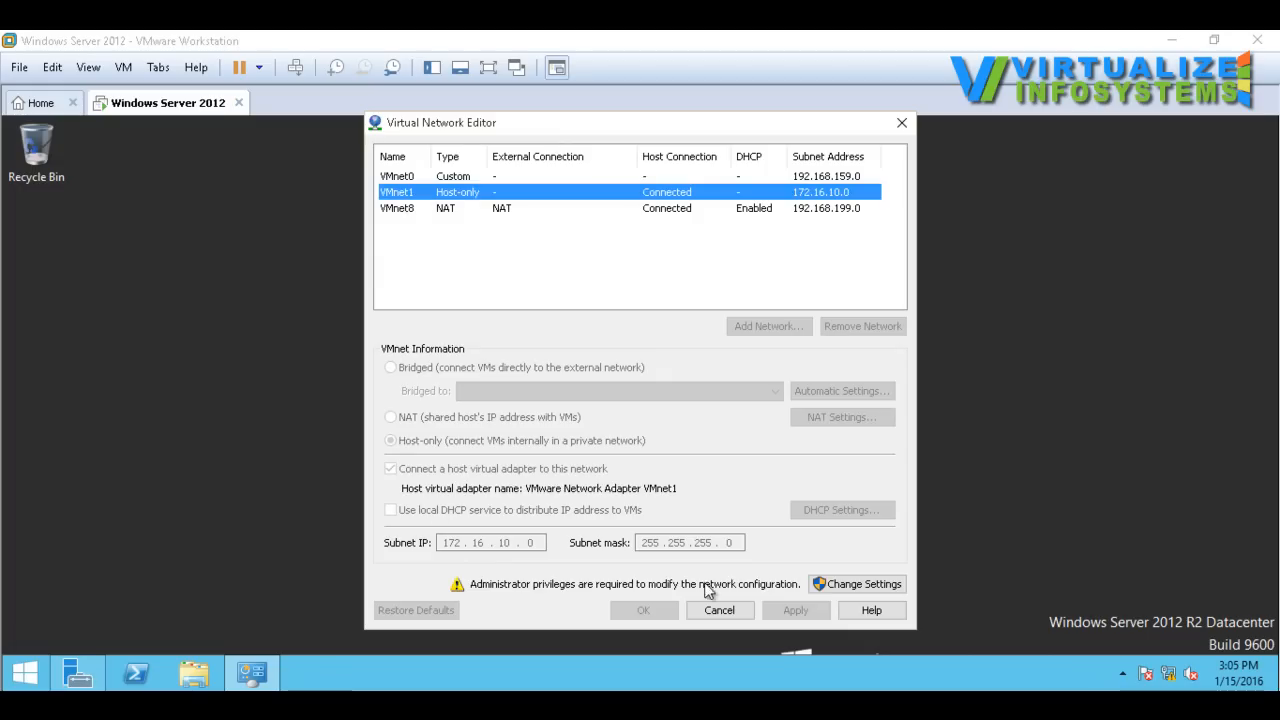
pyautogui.click(840, 588)
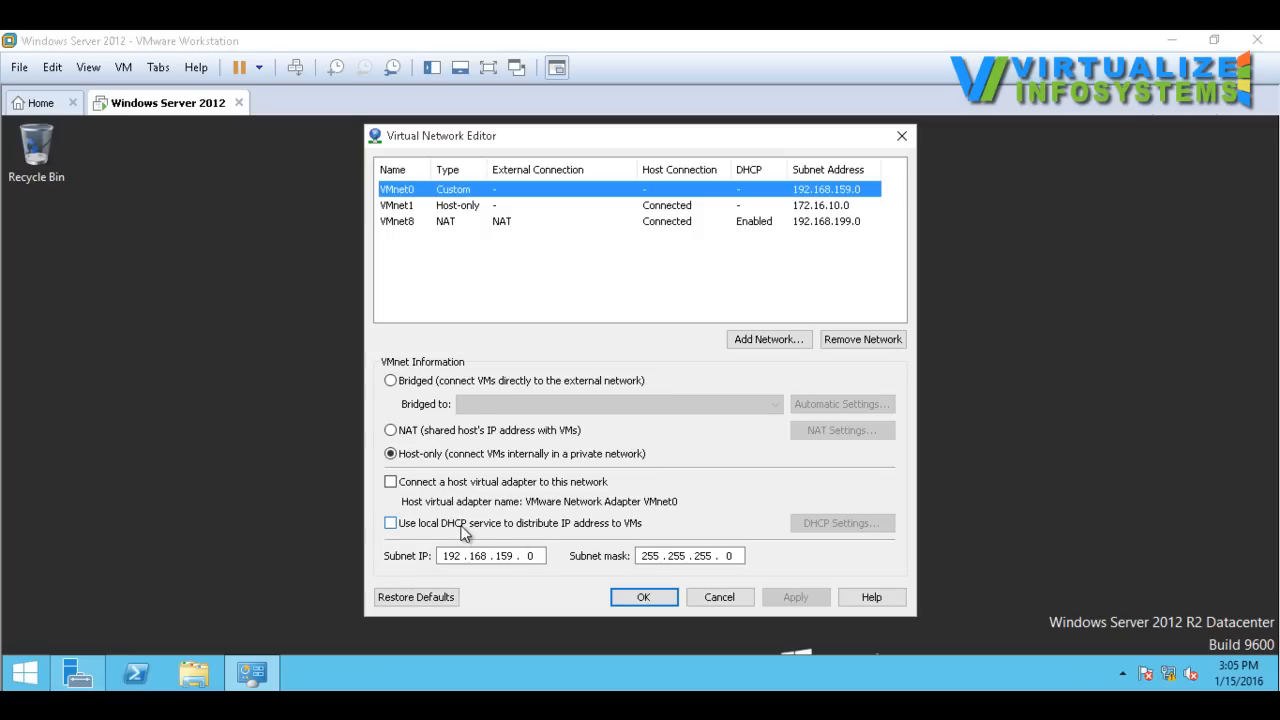
pyautogui.click(405, 210)
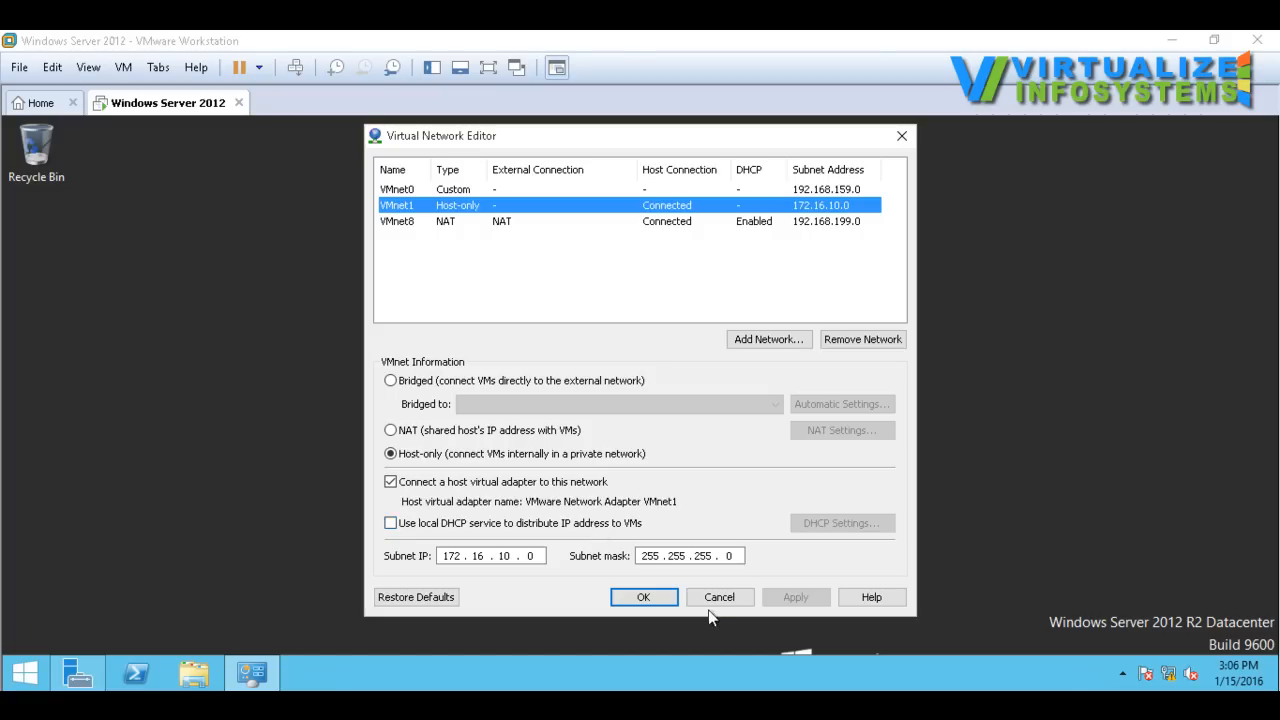
# Step: Enable the local DHCP service for VMnet1, view its DHCP settings and cancel the network changes
pyautogui.click(564, 527)
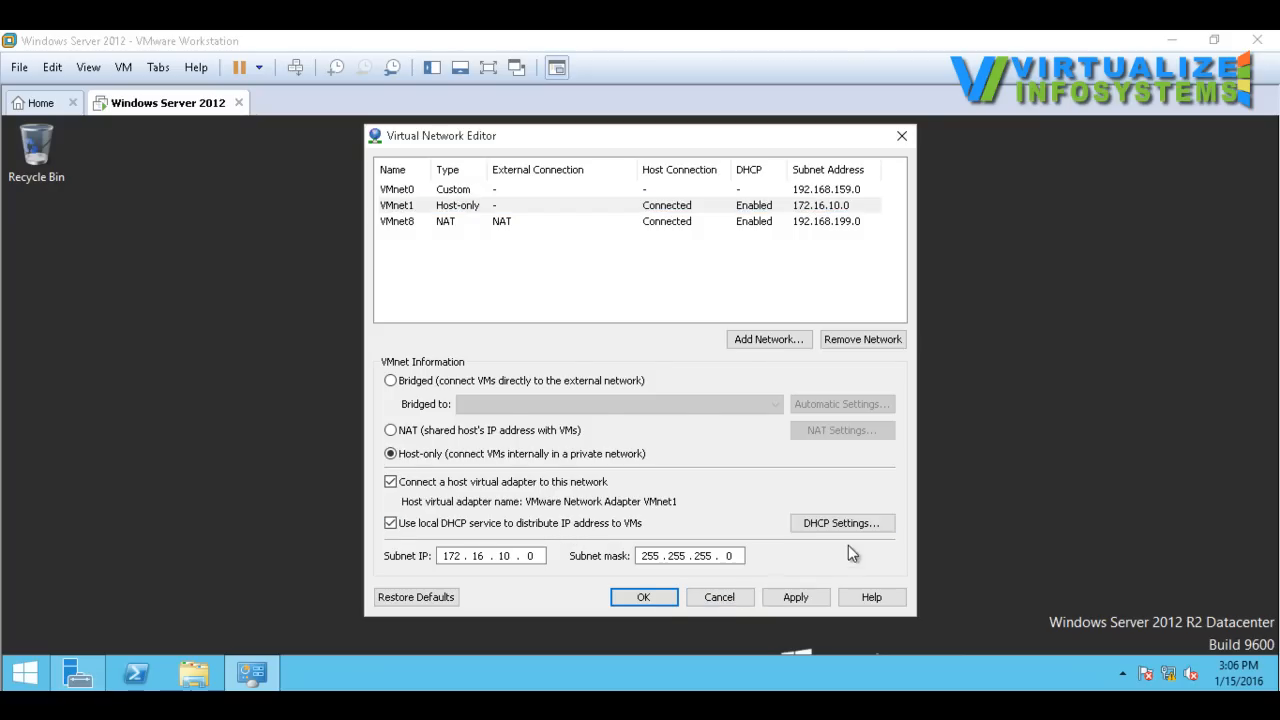
pyautogui.click(840, 523)
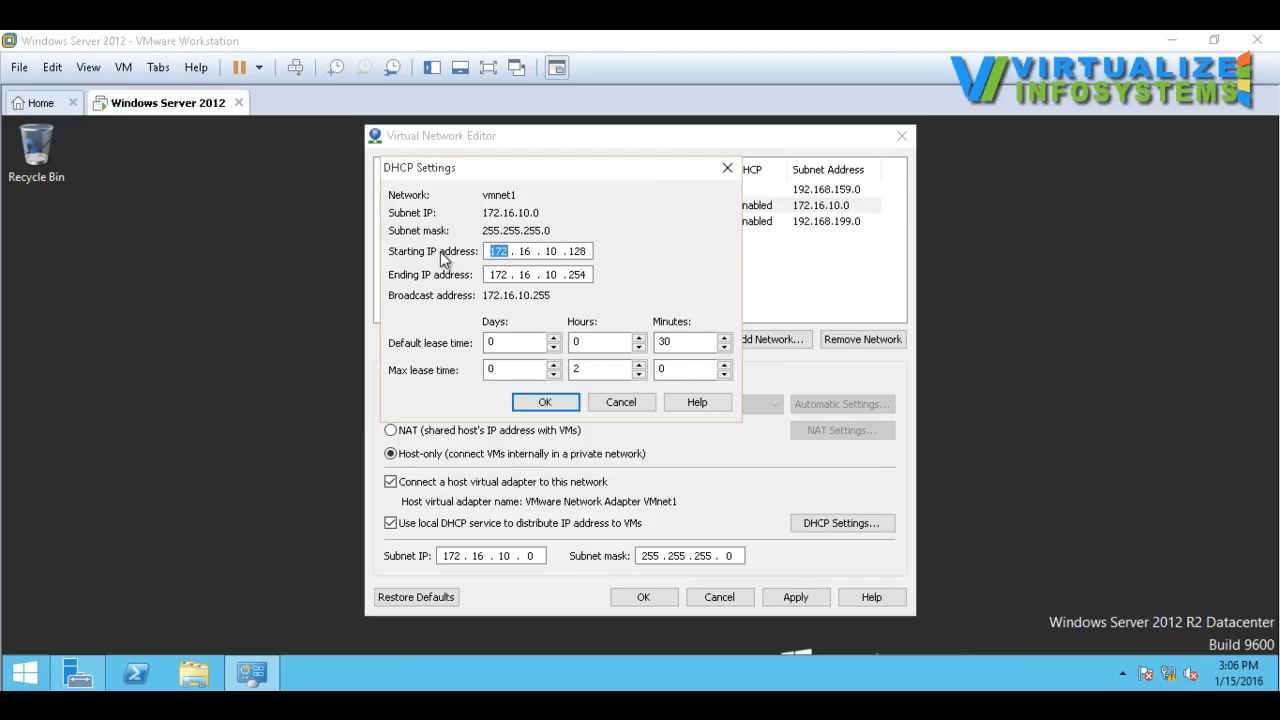
pyautogui.click(617, 402)
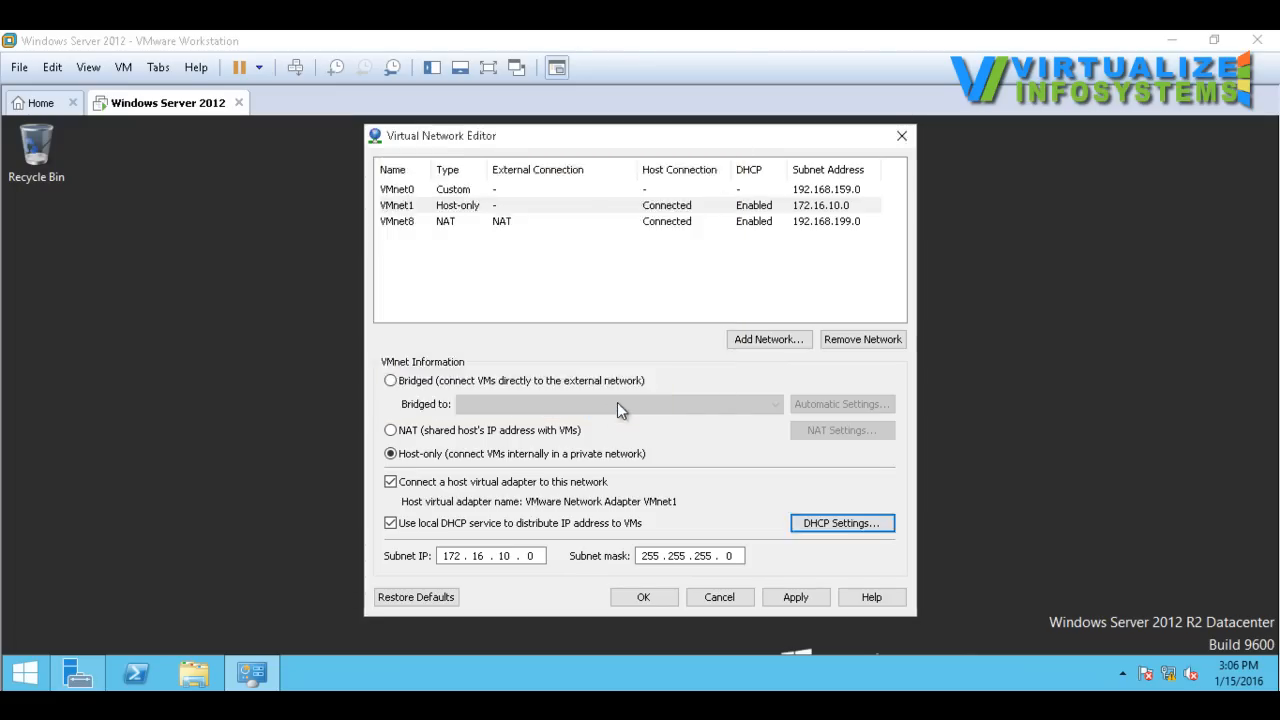
pyautogui.click(717, 597)
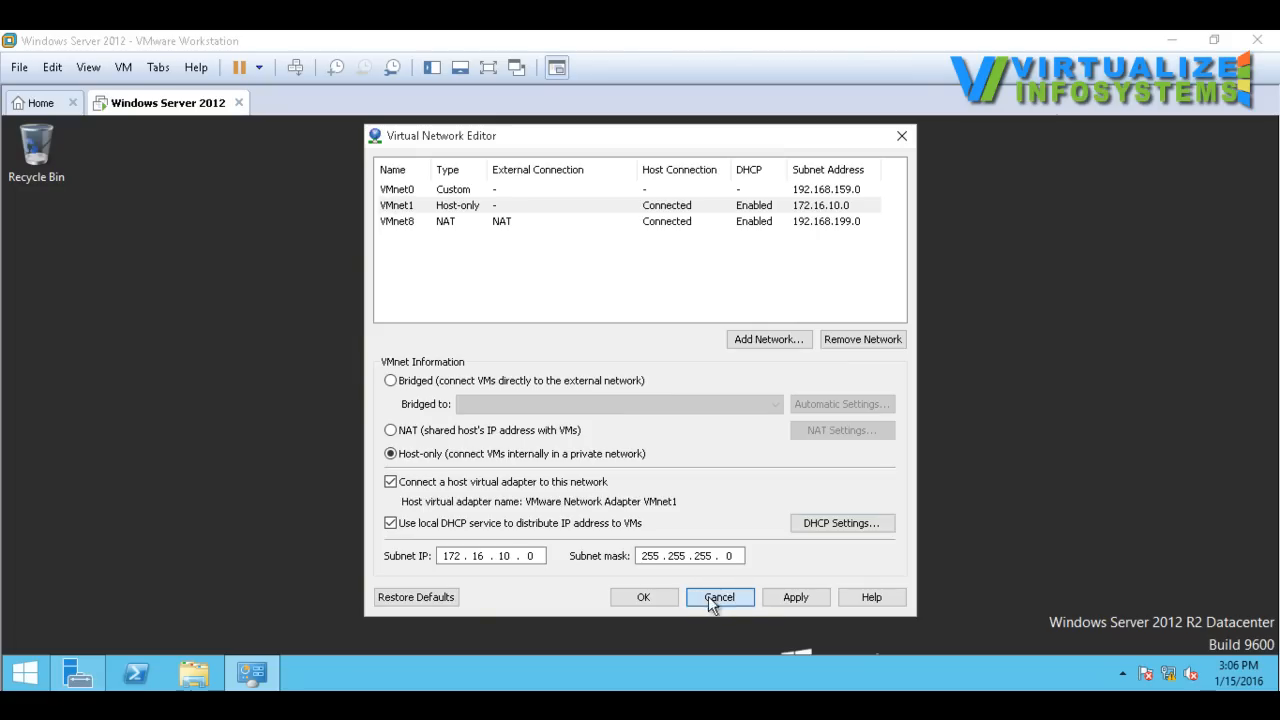
pyautogui.rightClick(510, 364)
pyautogui.click(579, 416)
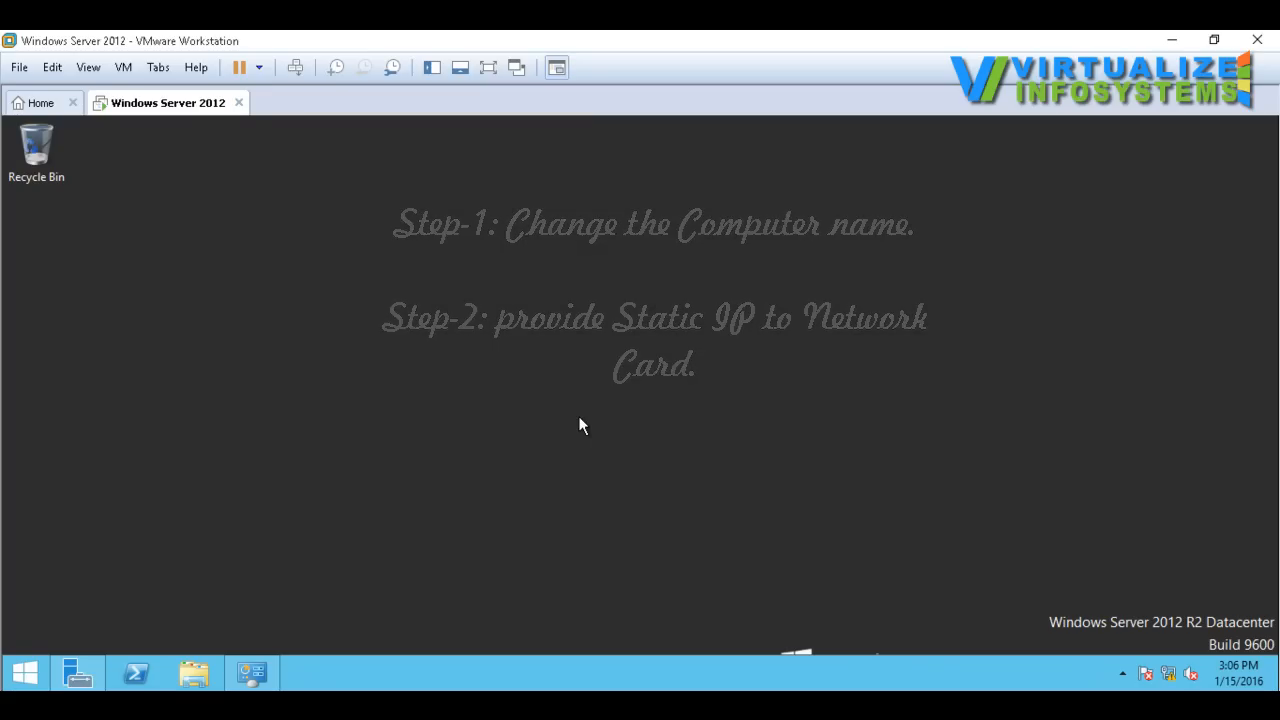
# Step: Switch to Server Manager and start the Add Roles and Features Wizard for the local server
pyautogui.click(80, 672)
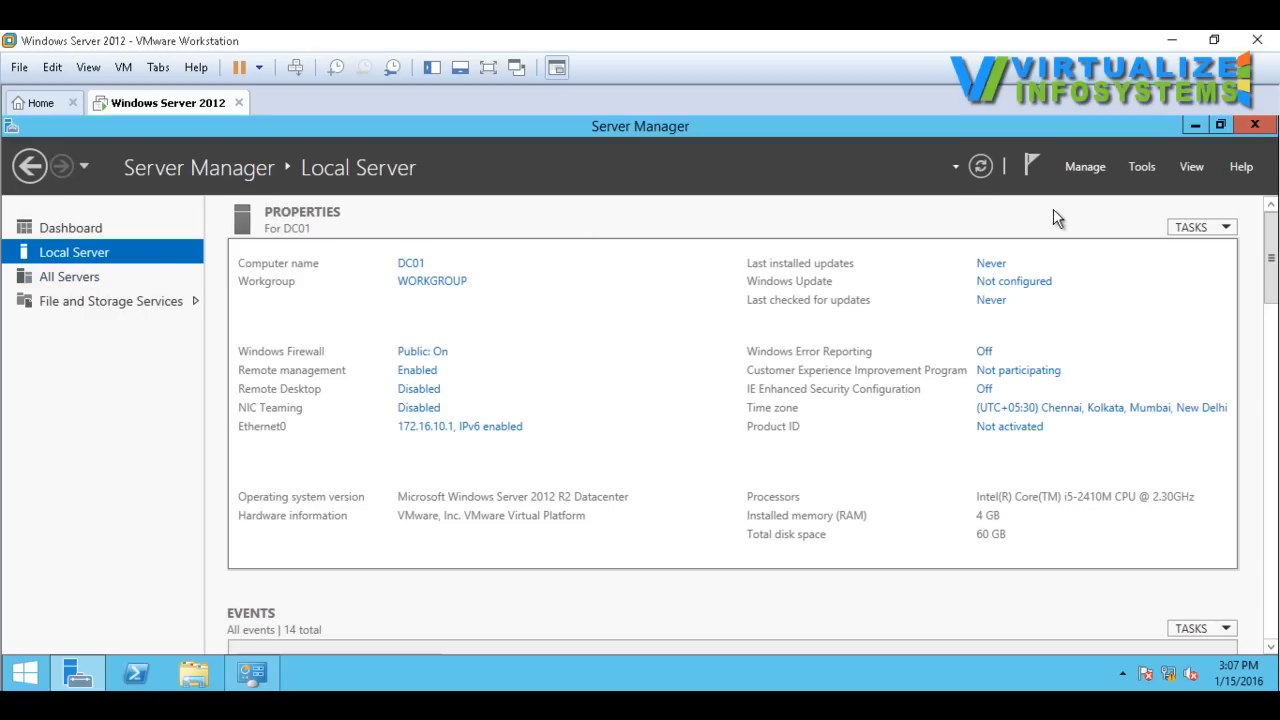
pyautogui.click(1143, 166)
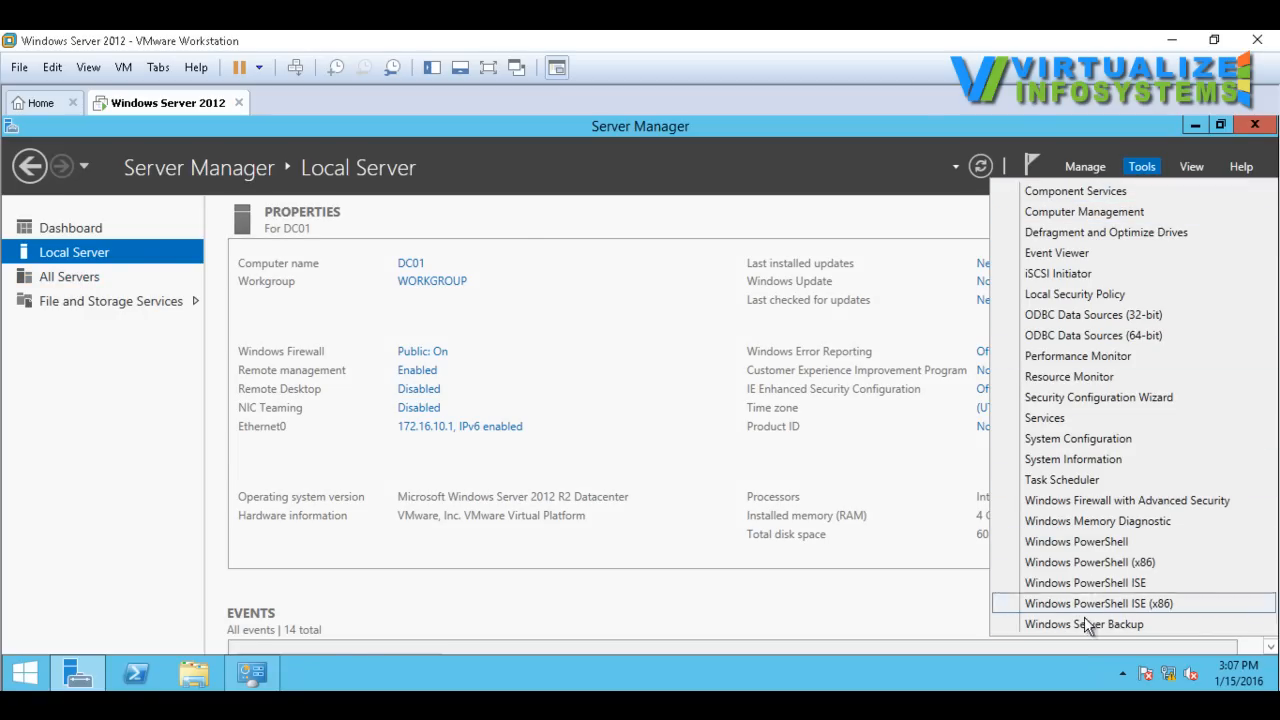
pyautogui.click(1093, 173)
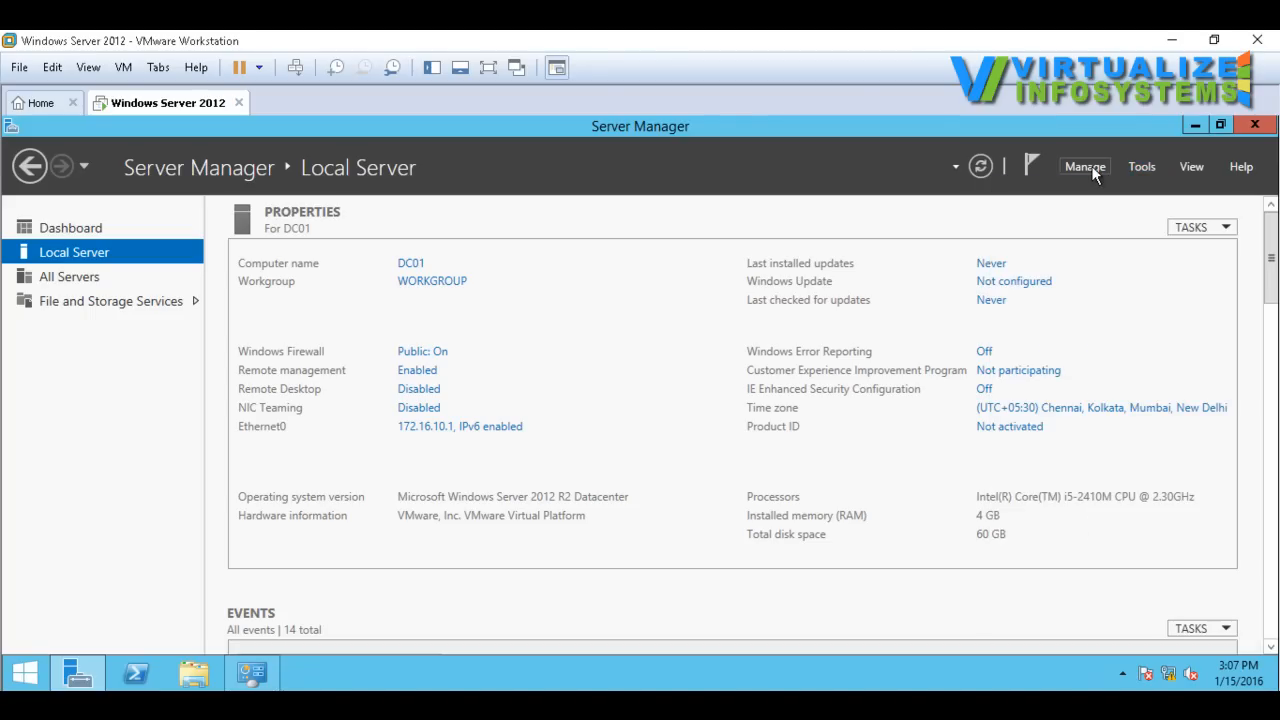
pyautogui.click(1085, 169)
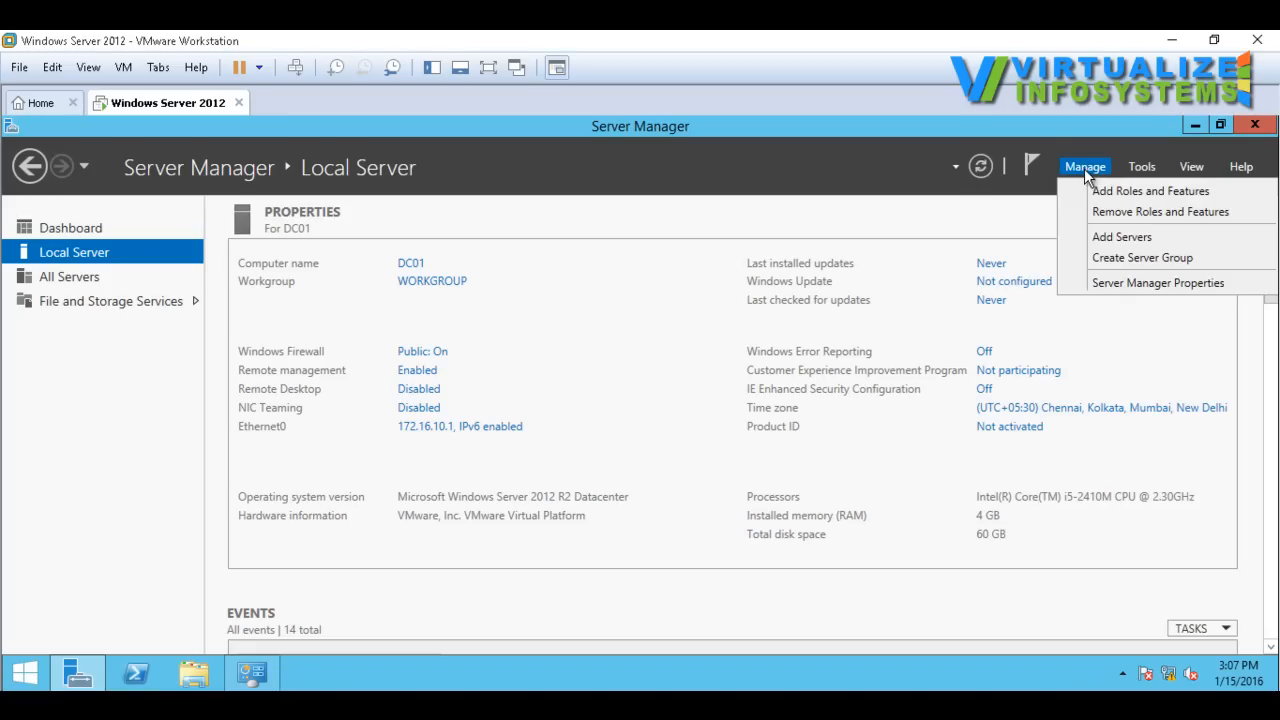
pyautogui.click(1102, 189)
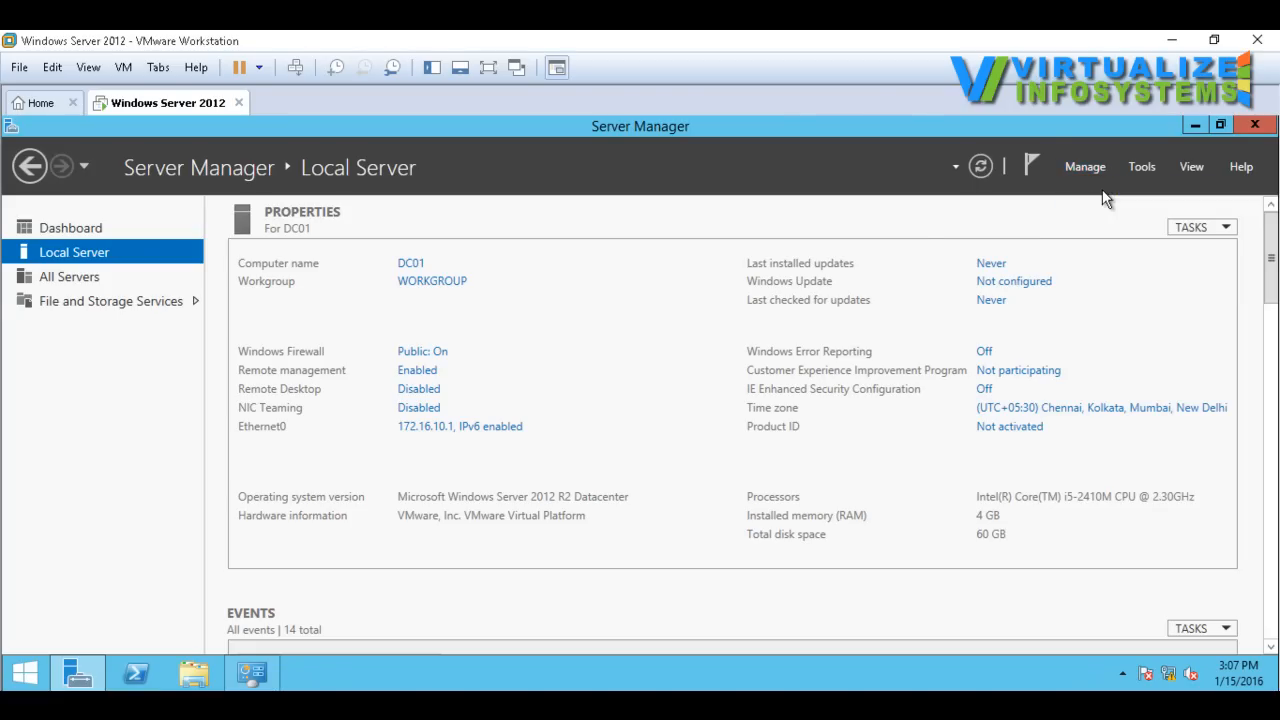
pyautogui.moveTo(406, 158); pyautogui.dragTo(543, 154)
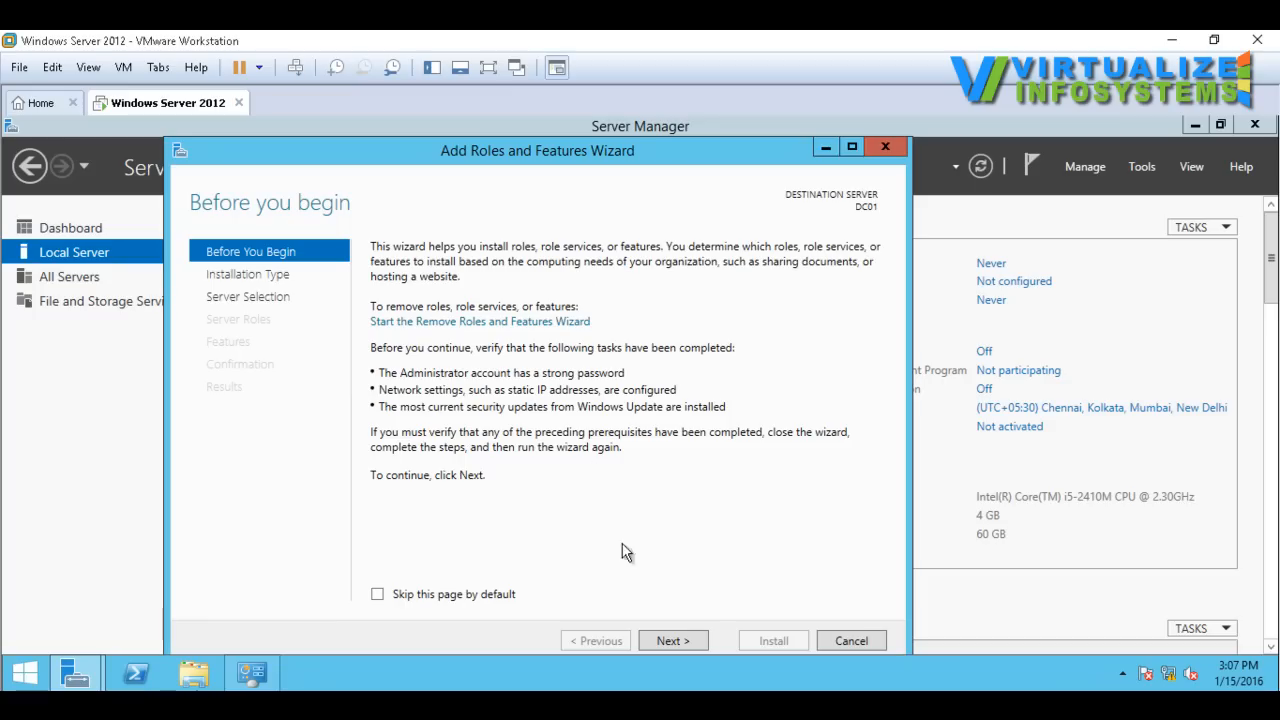
# Step: Accept role-based or feature-based installation with DC01 from the server pool as the destination, and continue to the server roles
pyautogui.click(668, 638)
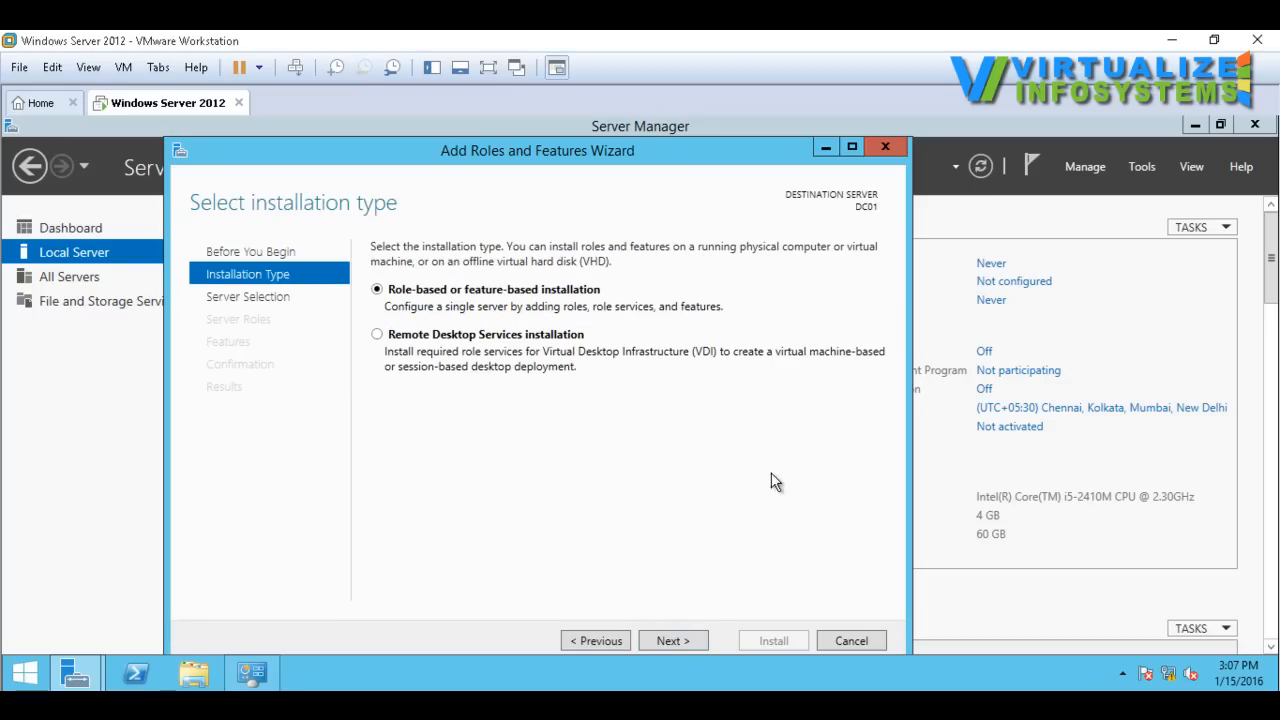
pyautogui.click(685, 642)
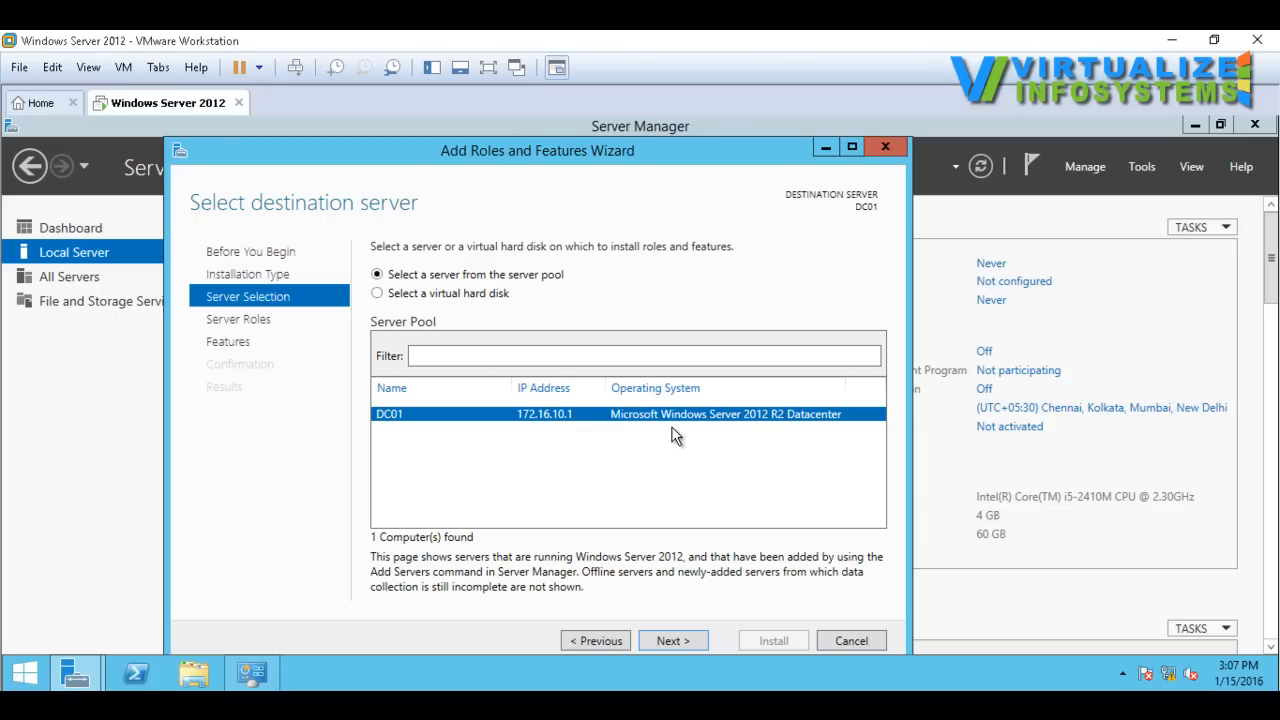
pyautogui.click(686, 640)
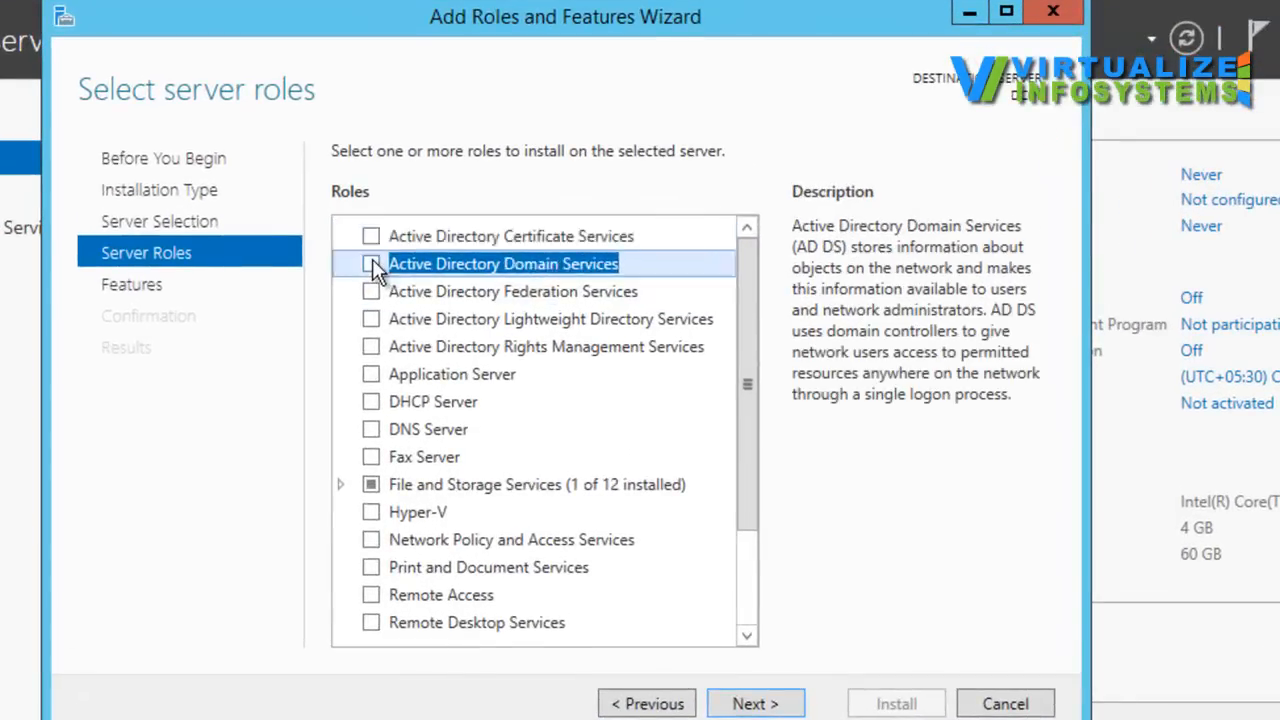
# Step: Select the Active Directory Domain Services role and add its required features, including the management tools
pyautogui.click(399, 326)
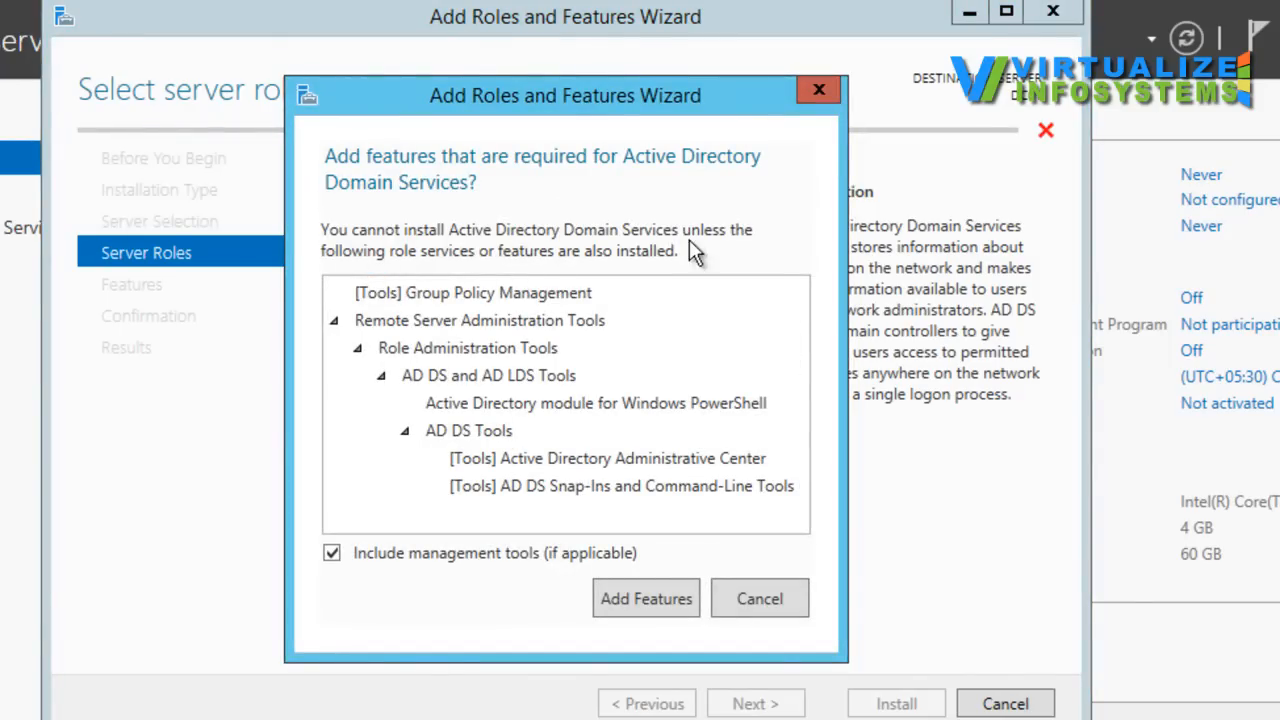
pyautogui.moveTo(568, 97); pyautogui.dragTo(585, 29)
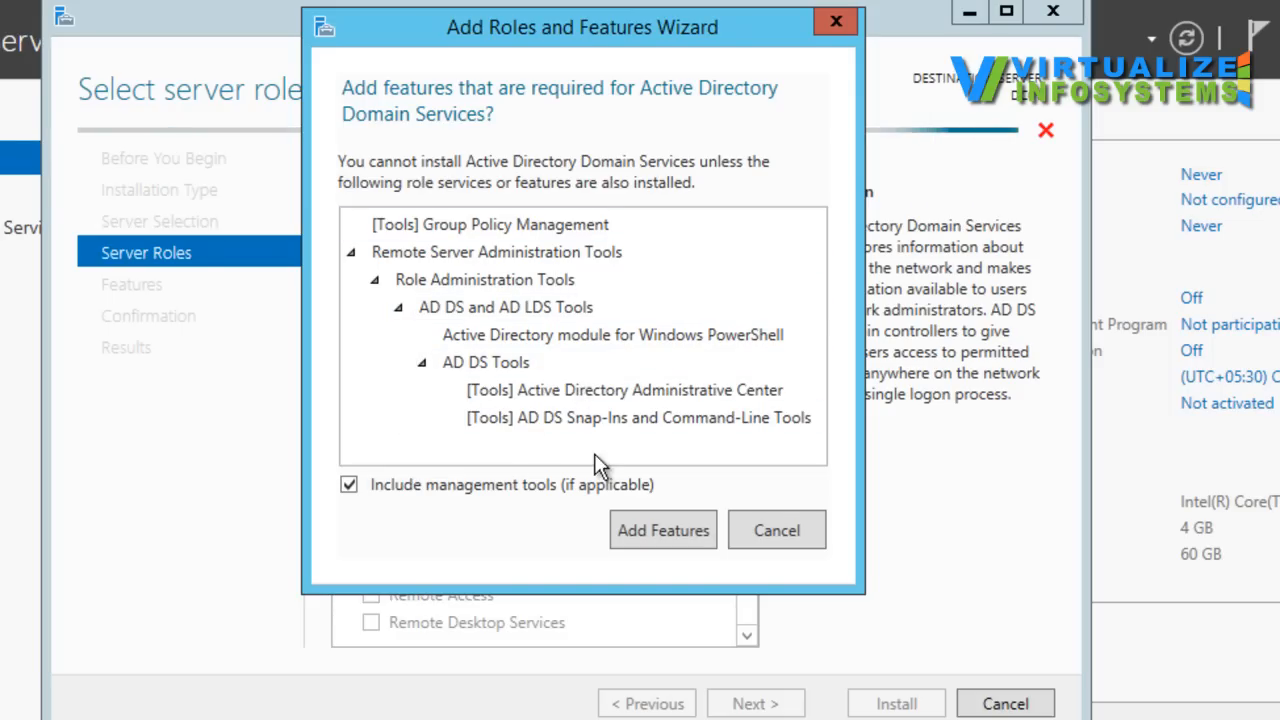
pyautogui.click(657, 530)
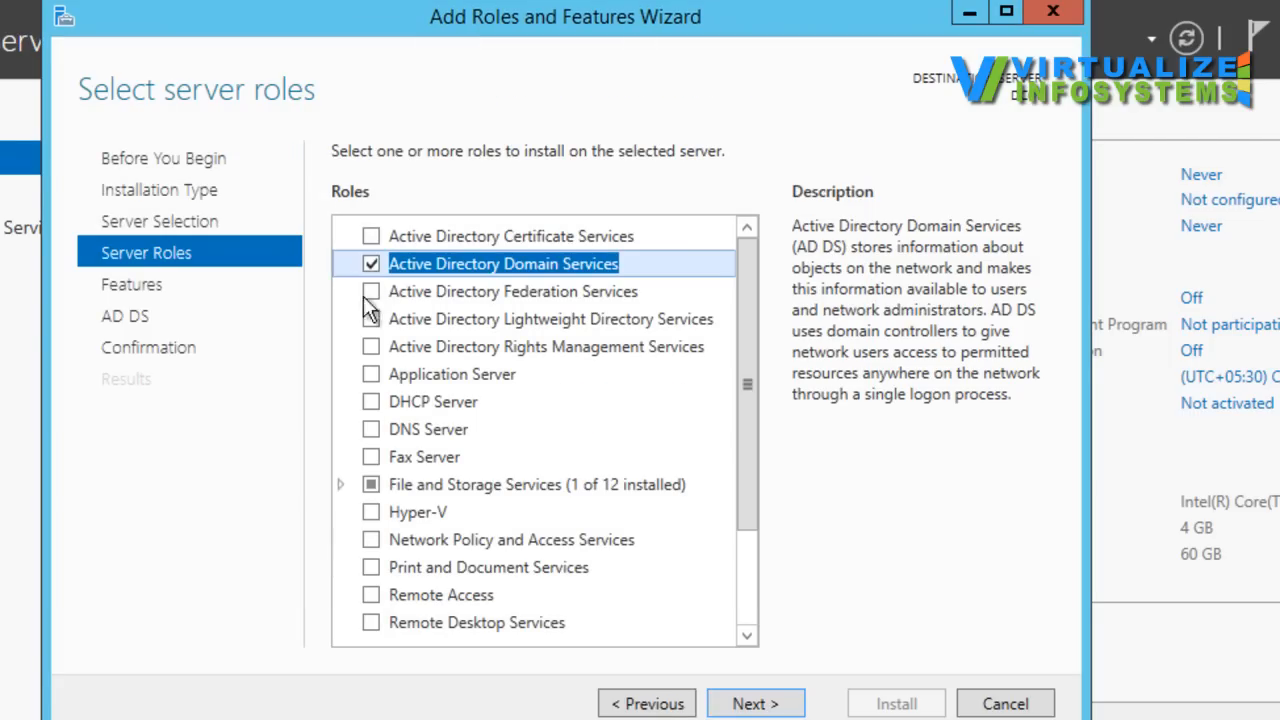
# Step: Select the DHCP Server and DNS Server roles, adding the required management tools for each
pyautogui.click(369, 402)
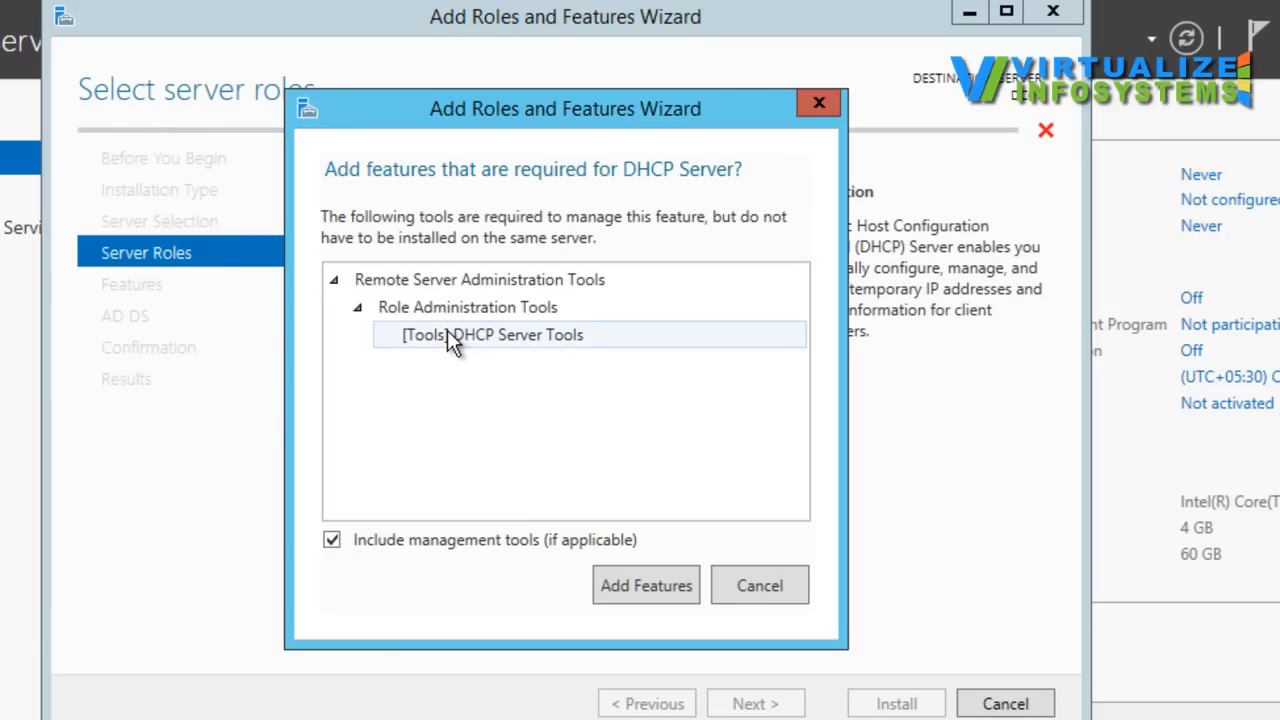
pyautogui.click(641, 580)
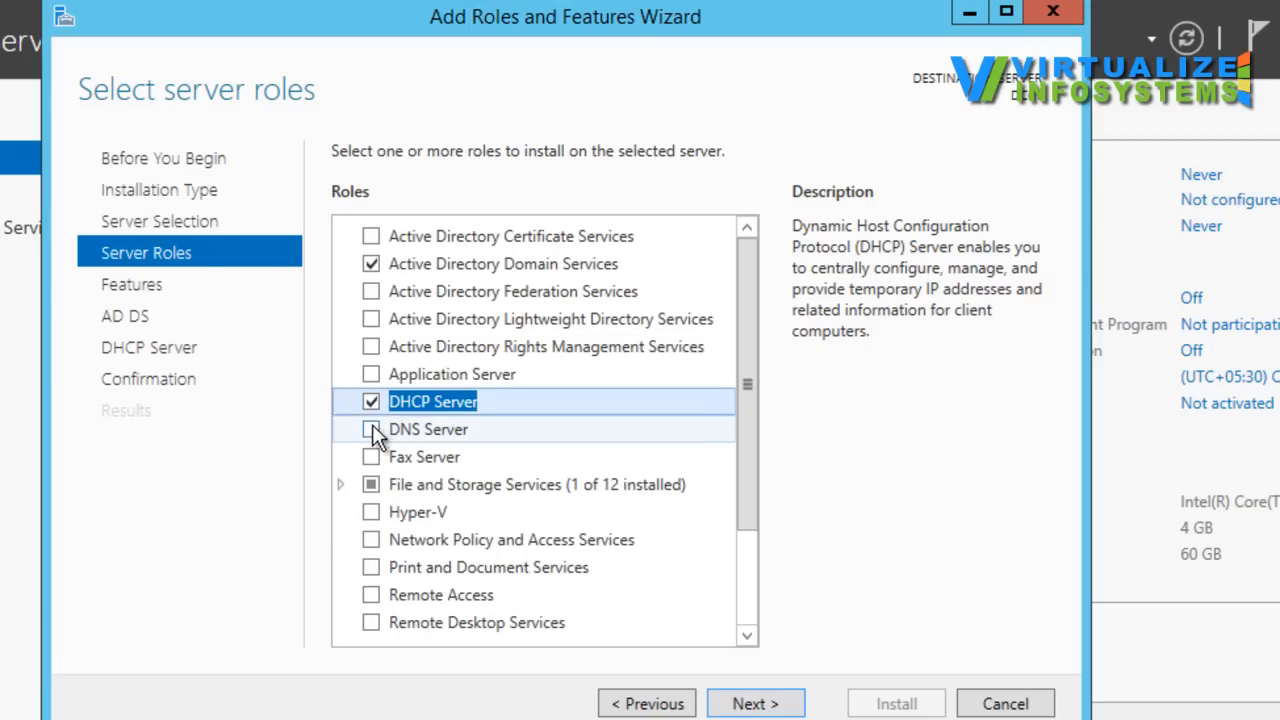
pyautogui.click(371, 430)
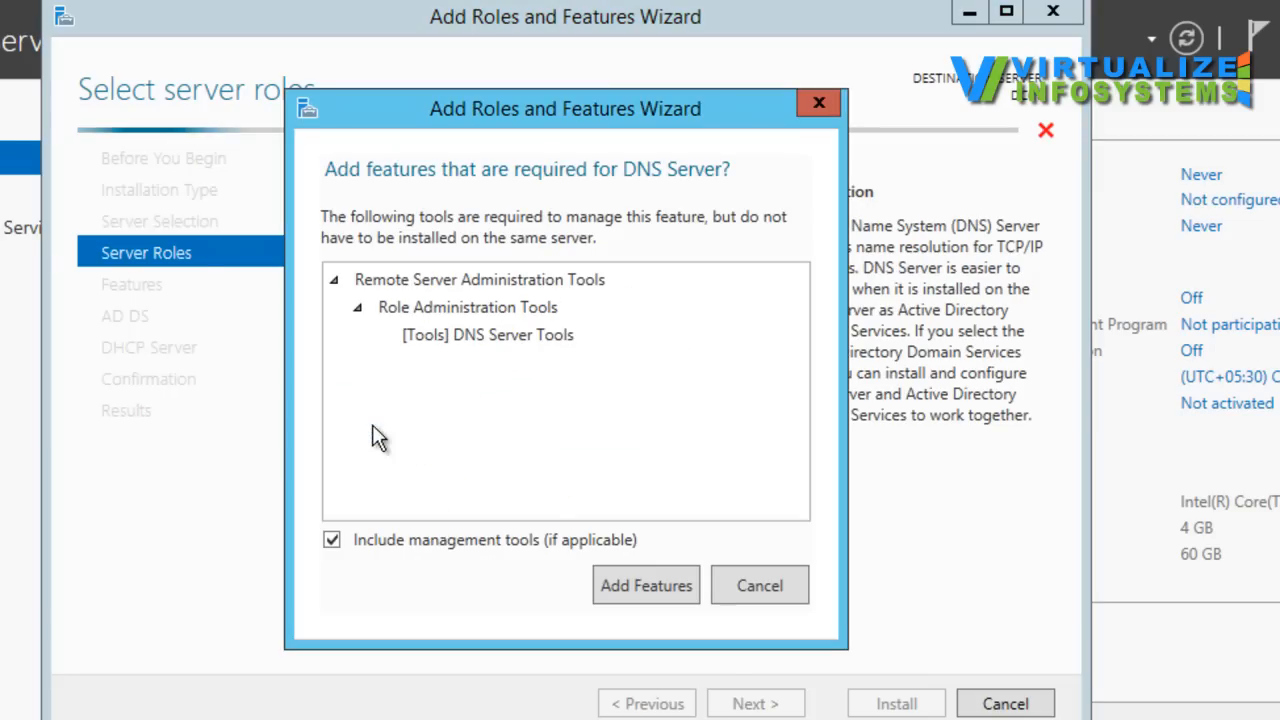
pyautogui.click(646, 586)
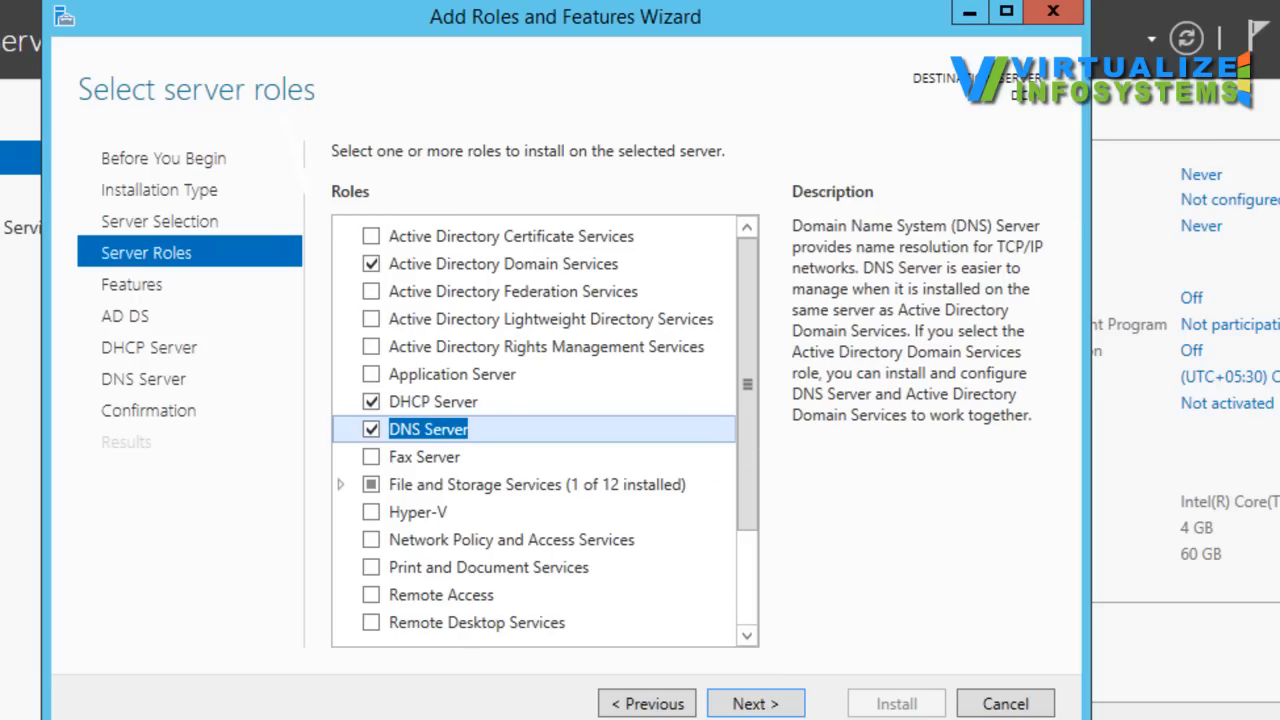
pyautogui.moveTo(337, 112)
pyautogui.mouseDown()
pyautogui.moveTo(418, 176)
pyautogui.moveTo(392, 92)
pyautogui.moveTo(340, 106)
pyautogui.mouseUp()
pyautogui.moveTo(446, 80)
pyautogui.mouseDown()
pyautogui.moveTo(460, 130)
pyautogui.moveTo(523, 134)
pyautogui.moveTo(474, 57)
pyautogui.moveTo(452, 80)
pyautogui.mouseUp()
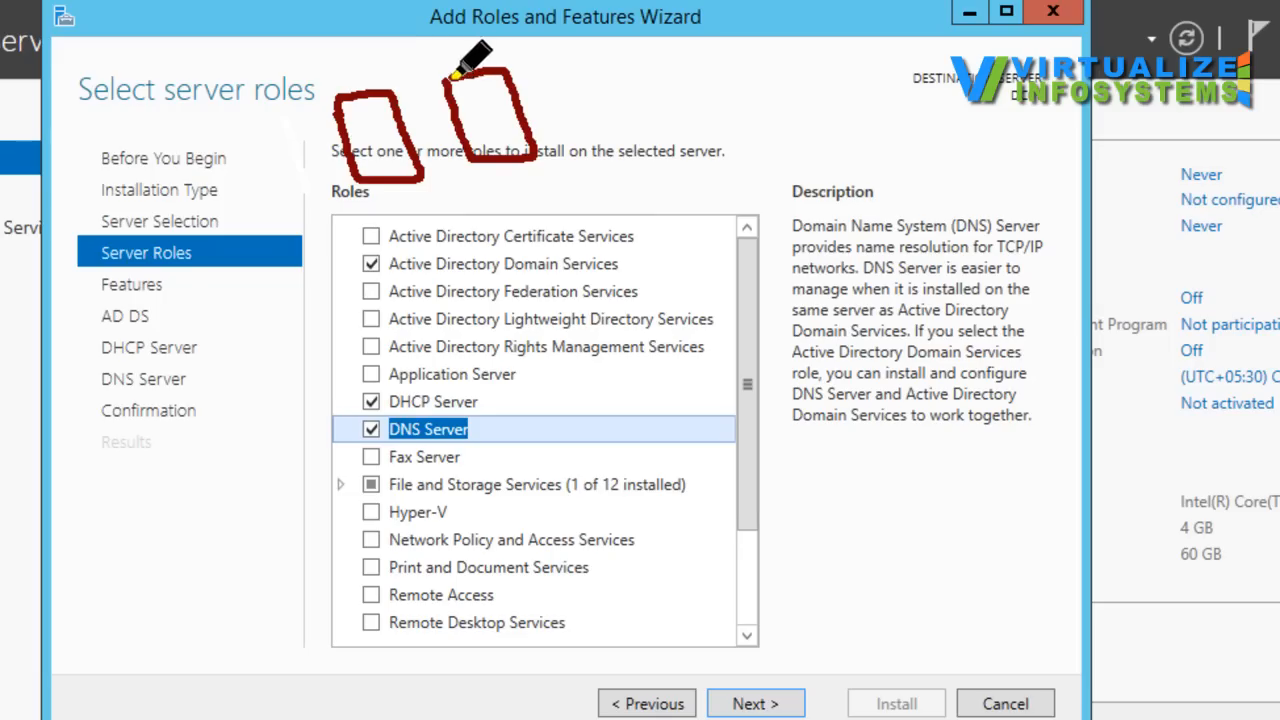
pyautogui.moveTo(566, 70)
pyautogui.mouseDown()
pyautogui.moveTo(585, 142)
pyautogui.moveTo(652, 118)
pyautogui.moveTo(603, 45)
pyautogui.moveTo(562, 62)
pyautogui.mouseUp()
pyautogui.moveTo(677, 37)
pyautogui.mouseDown()
pyautogui.moveTo(706, 129)
pyautogui.moveTo(766, 77)
pyautogui.moveTo(690, 36)
pyautogui.mouseUp()
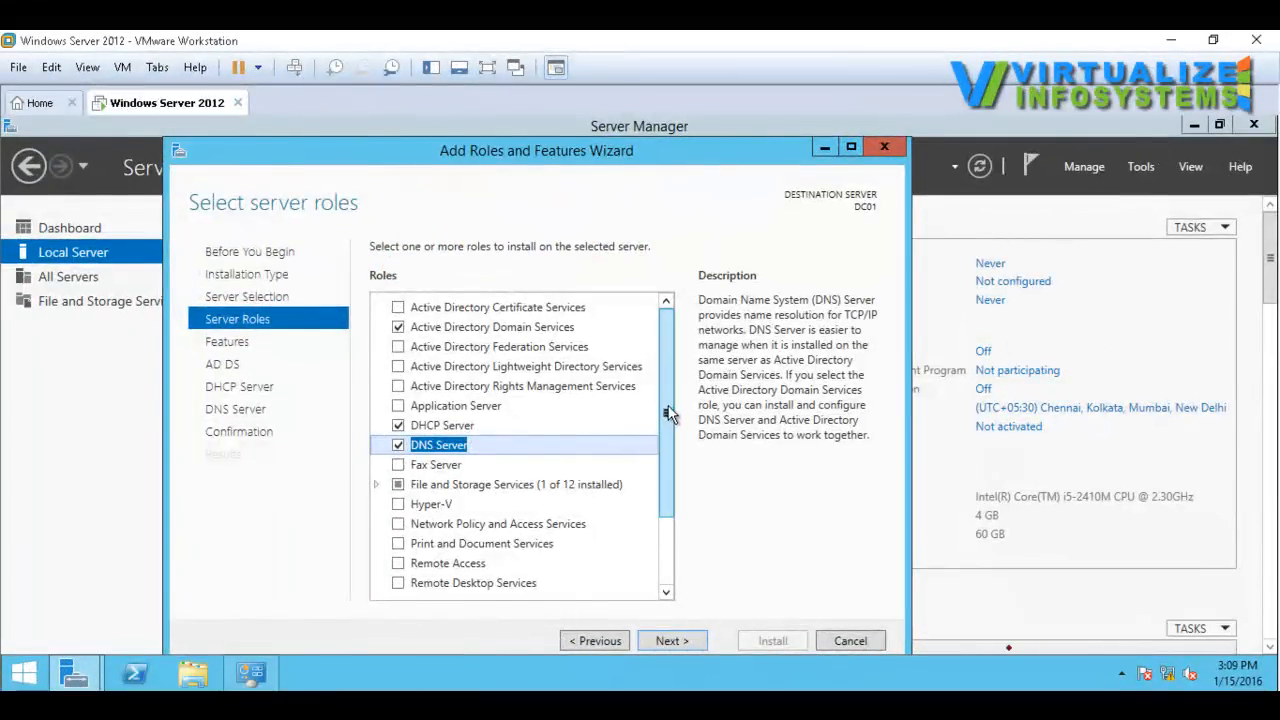
# Step: Accept the selected roles and default features, and continue past the AD DS, DHCP and DNS information pages to the confirmation page
pyautogui.moveTo(666, 409); pyautogui.dragTo(675, 612)
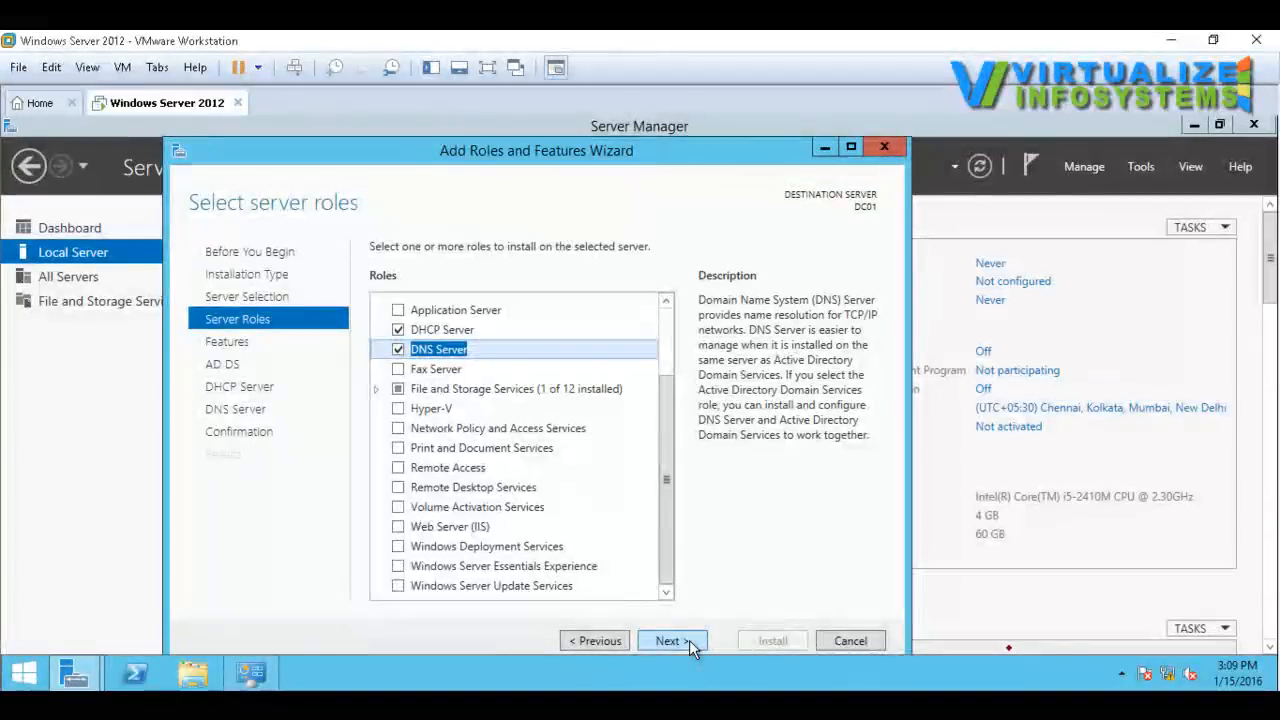
pyautogui.click(689, 641)
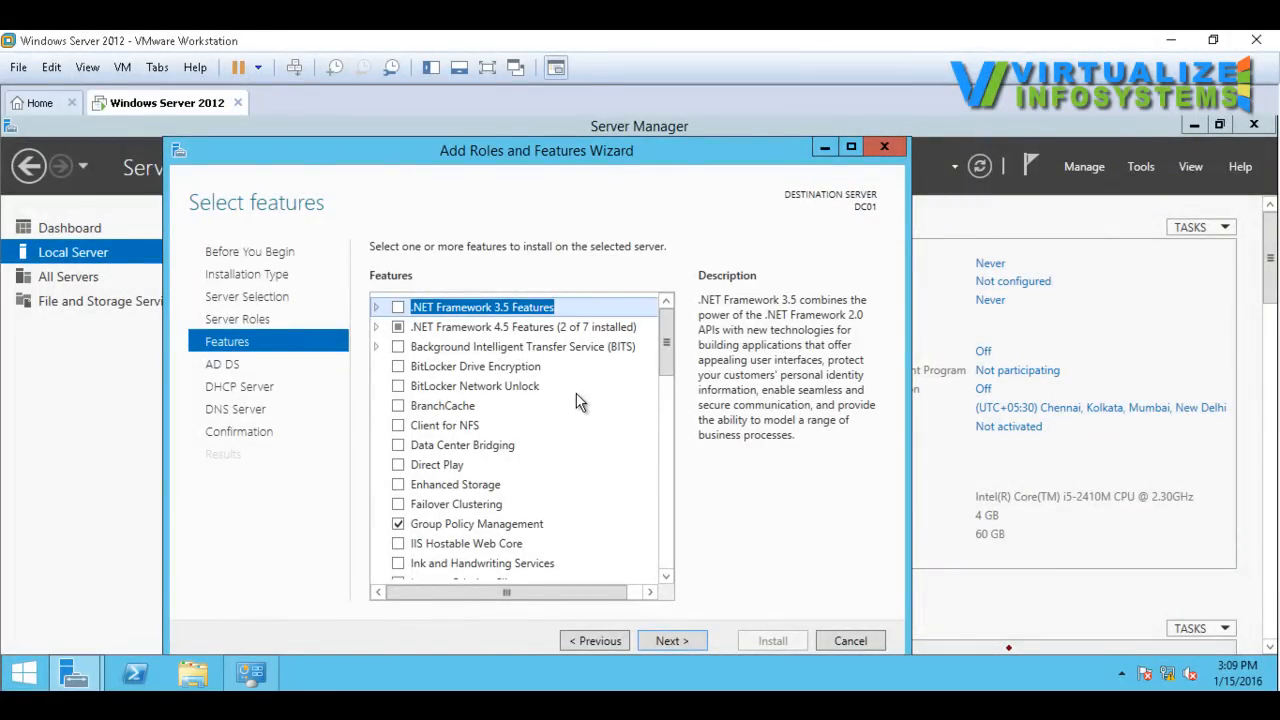
pyautogui.click(665, 641)
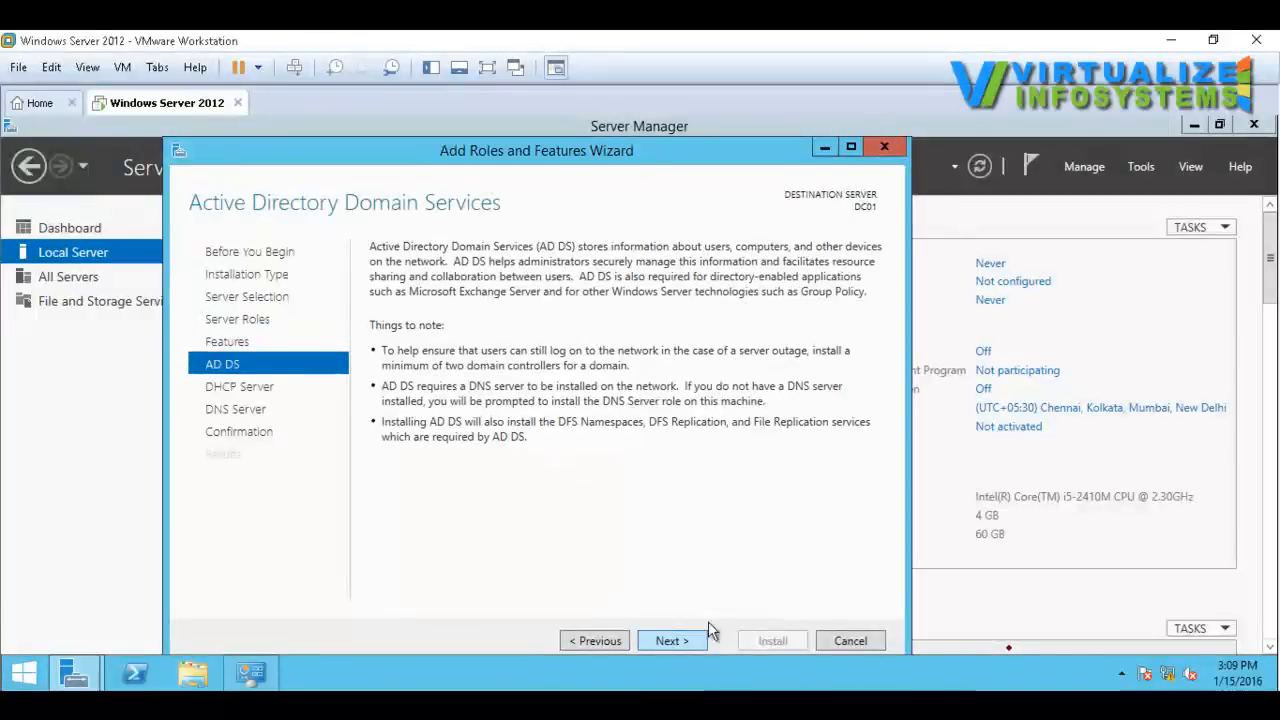
pyautogui.click(677, 639)
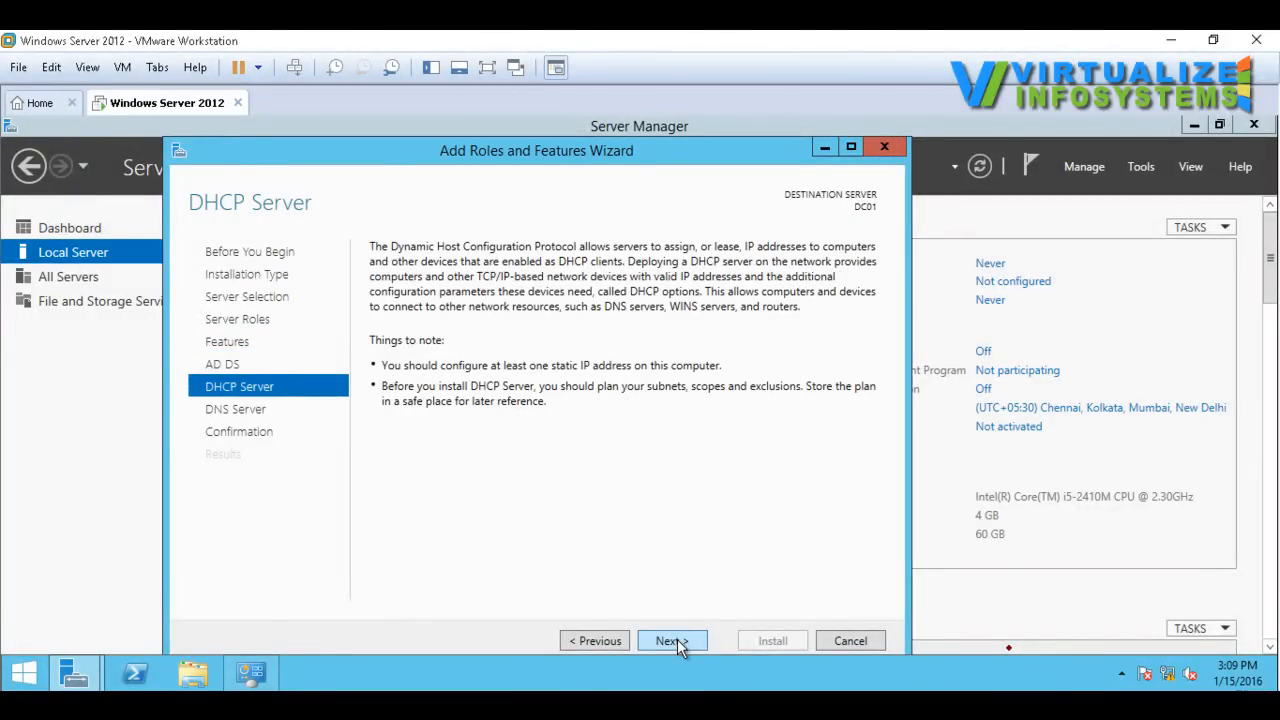
pyautogui.click(677, 639)
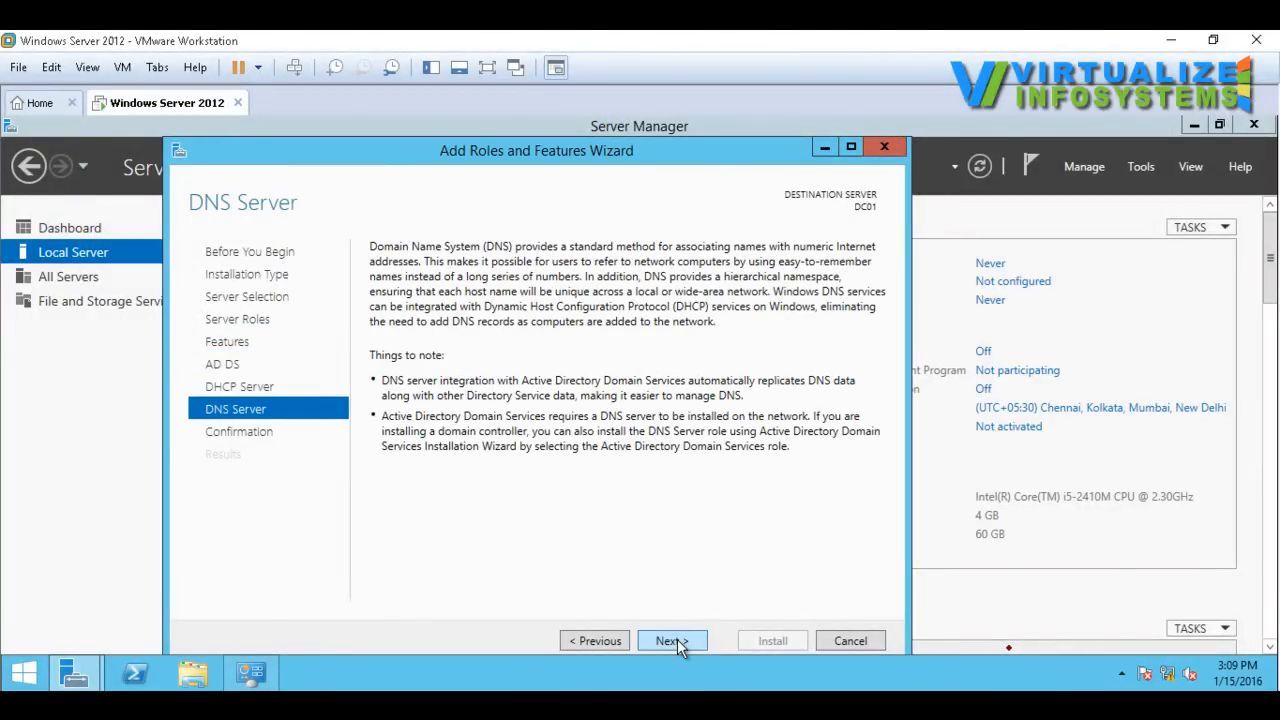
pyautogui.click(677, 639)
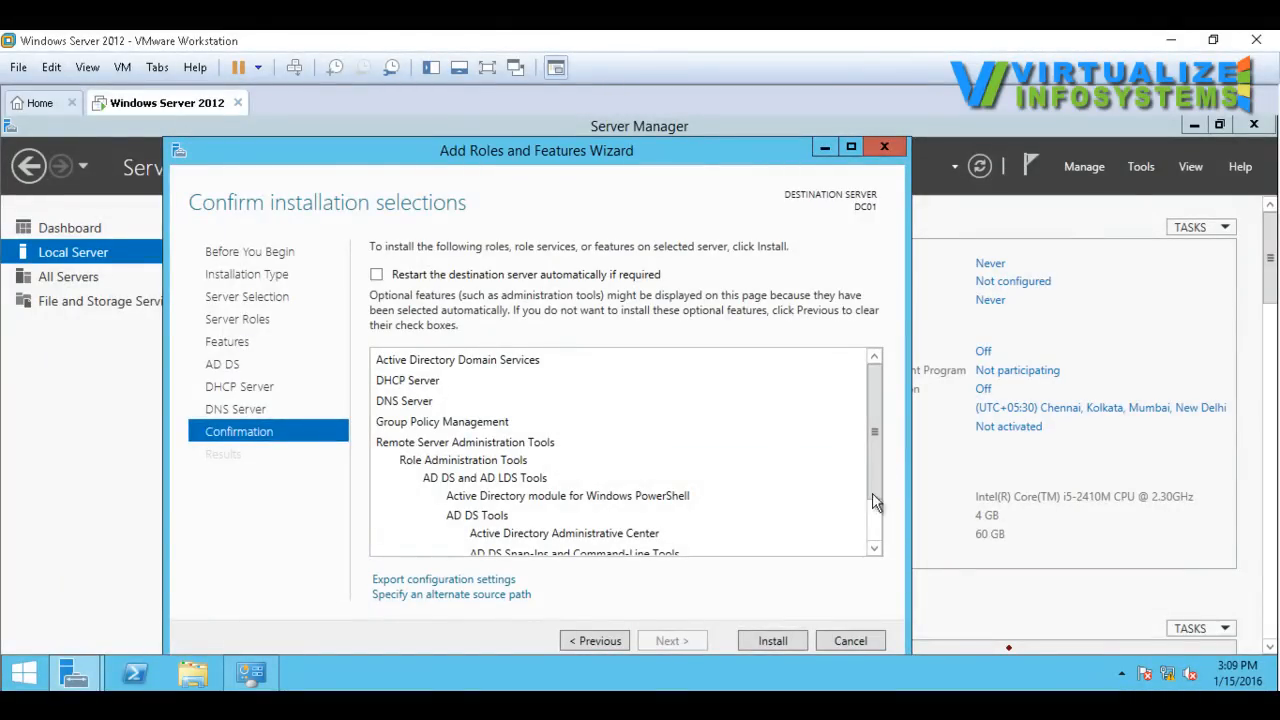
# Step: Review the listed installation selections and install the chosen roles and features on DC01
pyautogui.moveTo(880, 417)
pyautogui.mouseDown()
pyautogui.moveTo(882, 469)
pyautogui.moveTo(882, 402)
pyautogui.mouseUp()
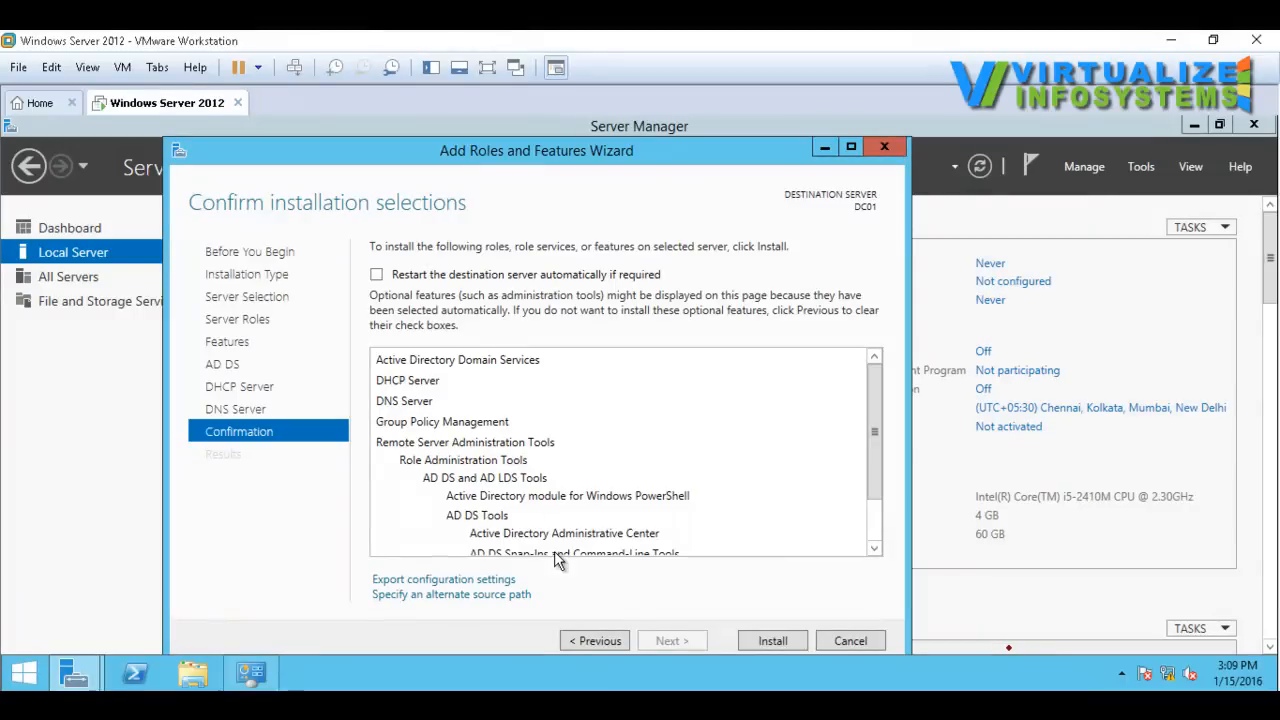
pyautogui.moveTo(870, 422); pyautogui.dragTo(876, 470)
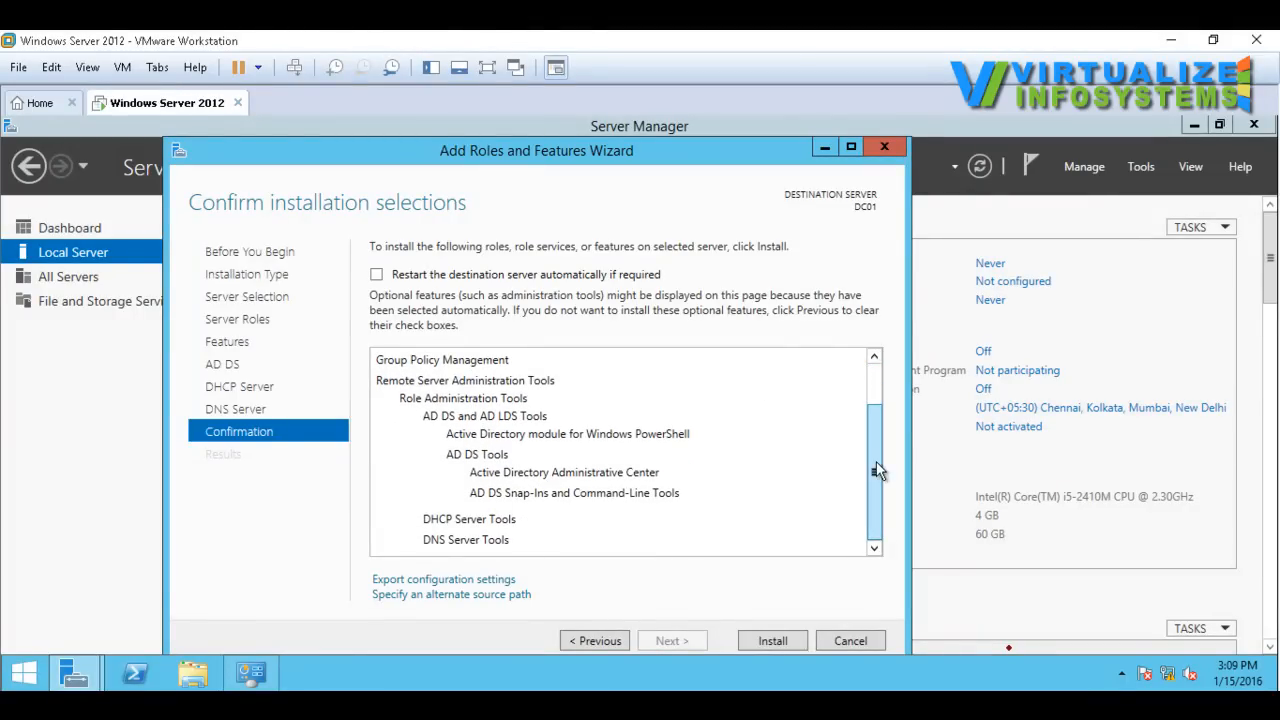
pyautogui.click(772, 641)
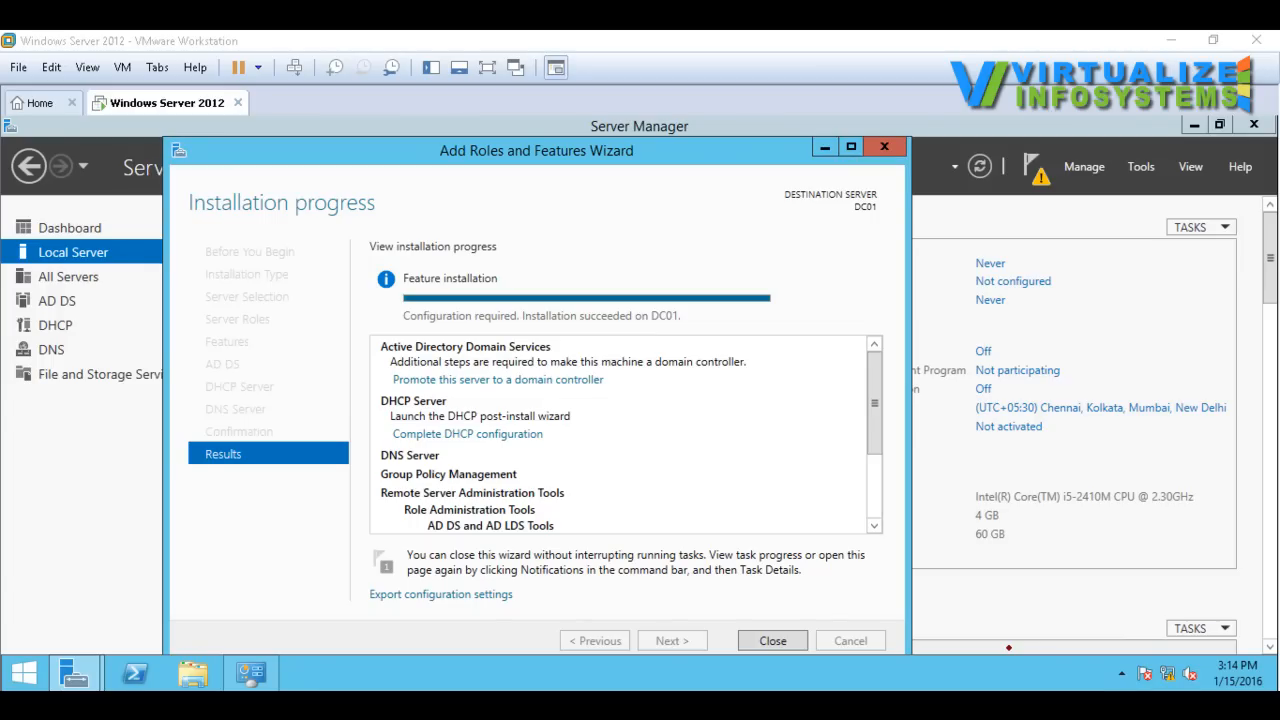
# Step: Review the installation results and start promoting this server to a domain controller
pyautogui.click(804, 303)
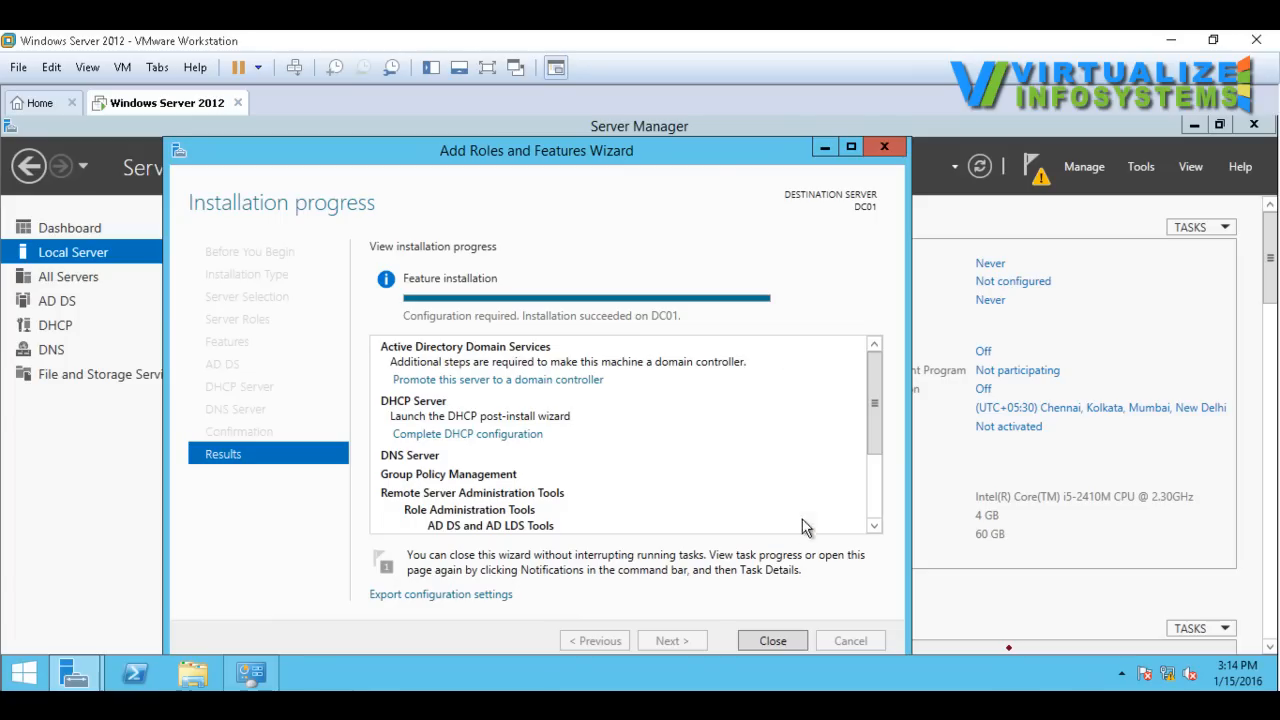
pyautogui.scroll(-1, 874, 406)
pyautogui.scroll(1, 877, 417)
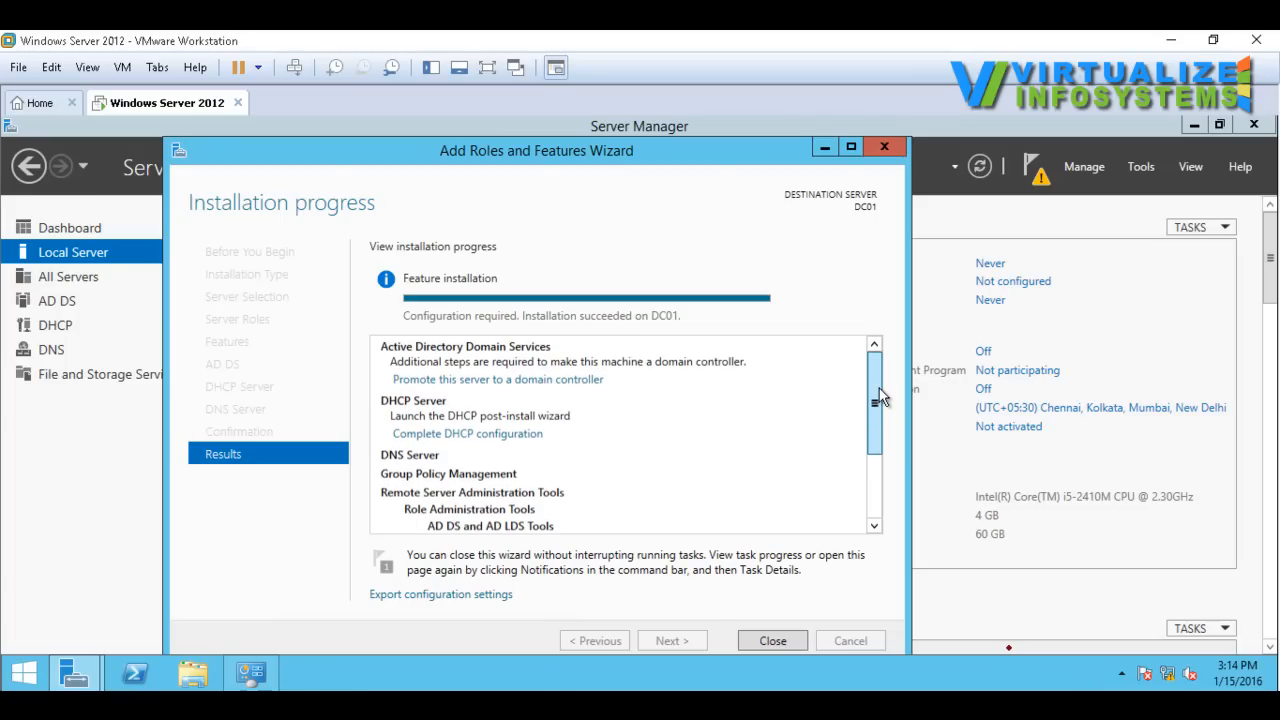
pyautogui.moveTo(877, 398); pyautogui.dragTo(877, 360)
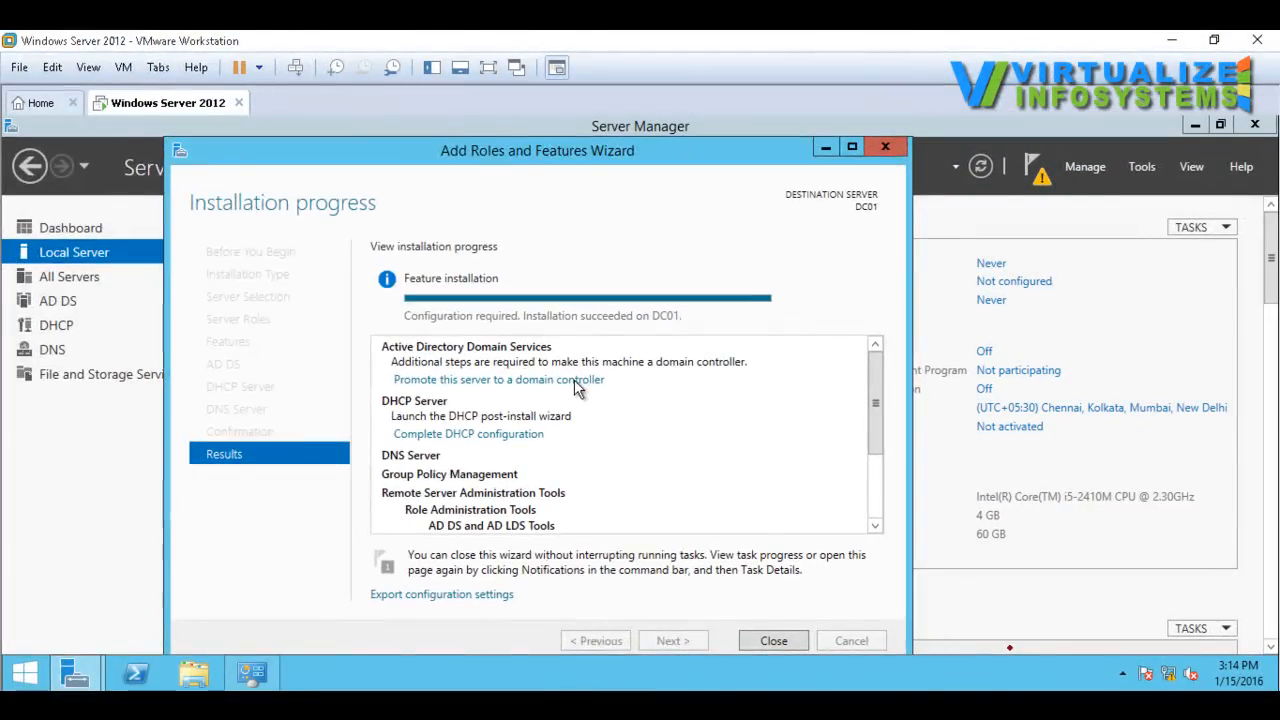
pyautogui.click(574, 379)
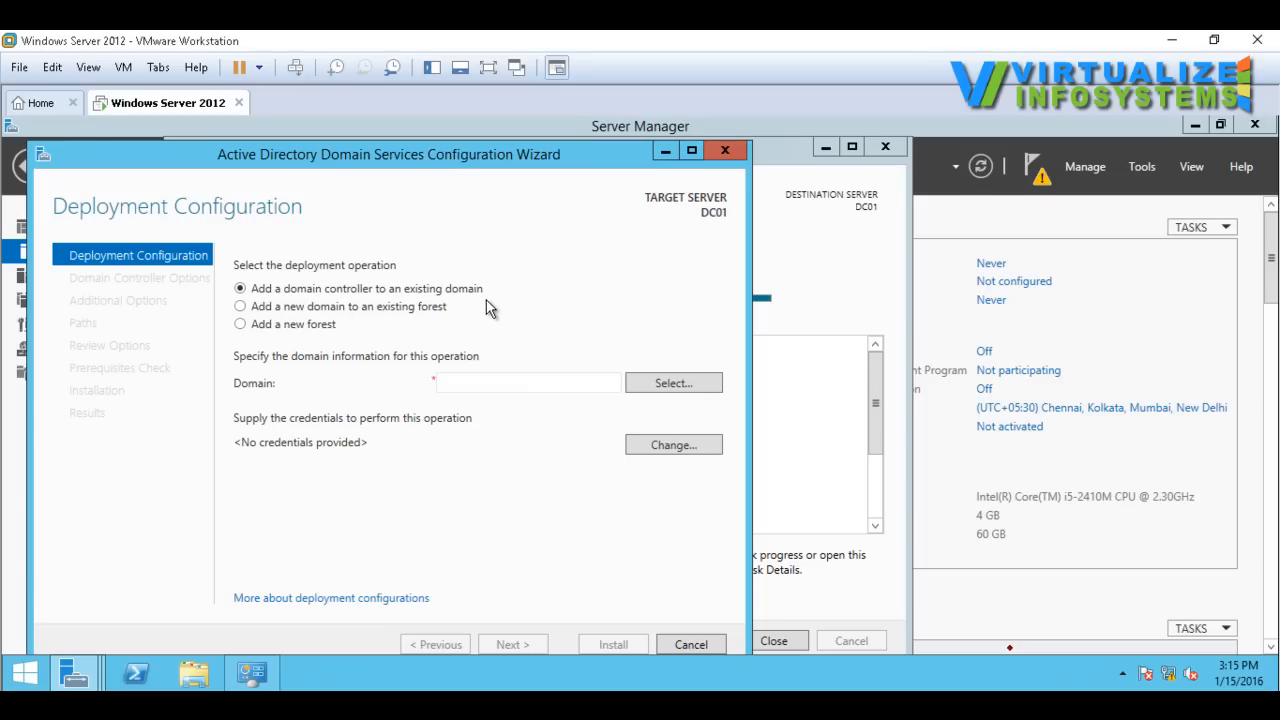
# Step: Choose to add a new forest with the root domain name viinfosys.local and continue to the domain controller options
pyautogui.click(516, 382)
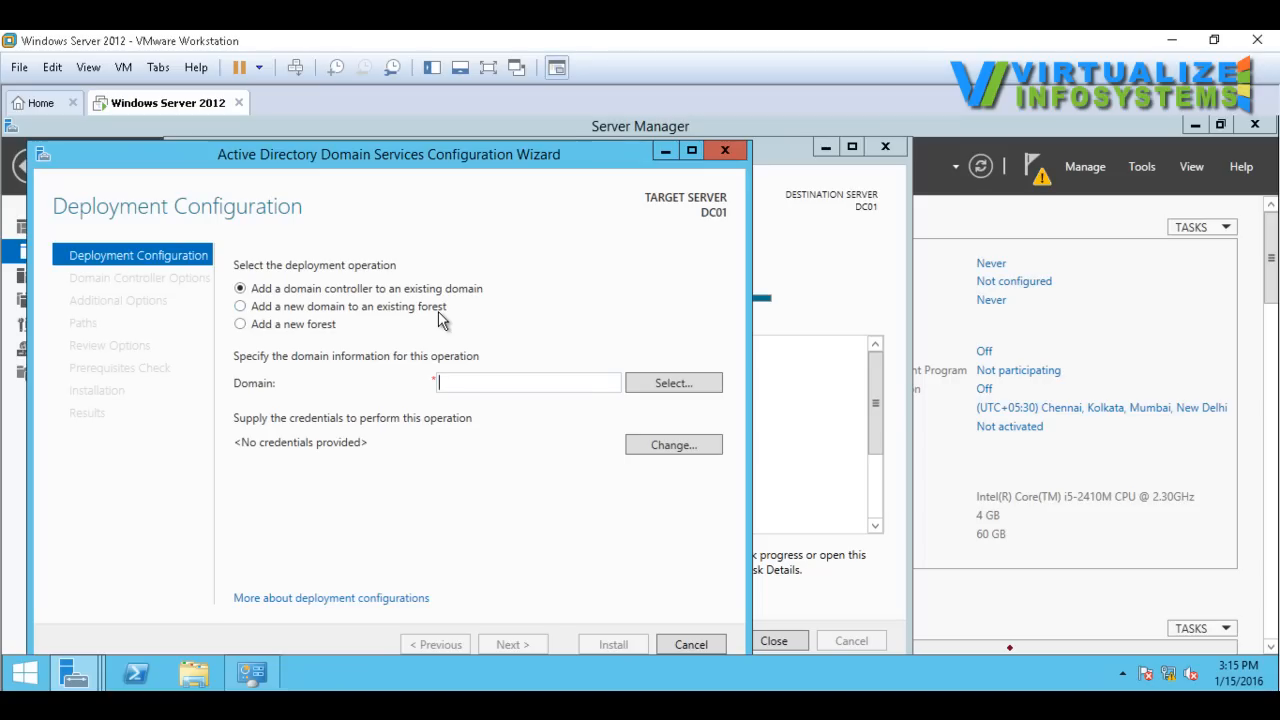
pyautogui.click(279, 328)
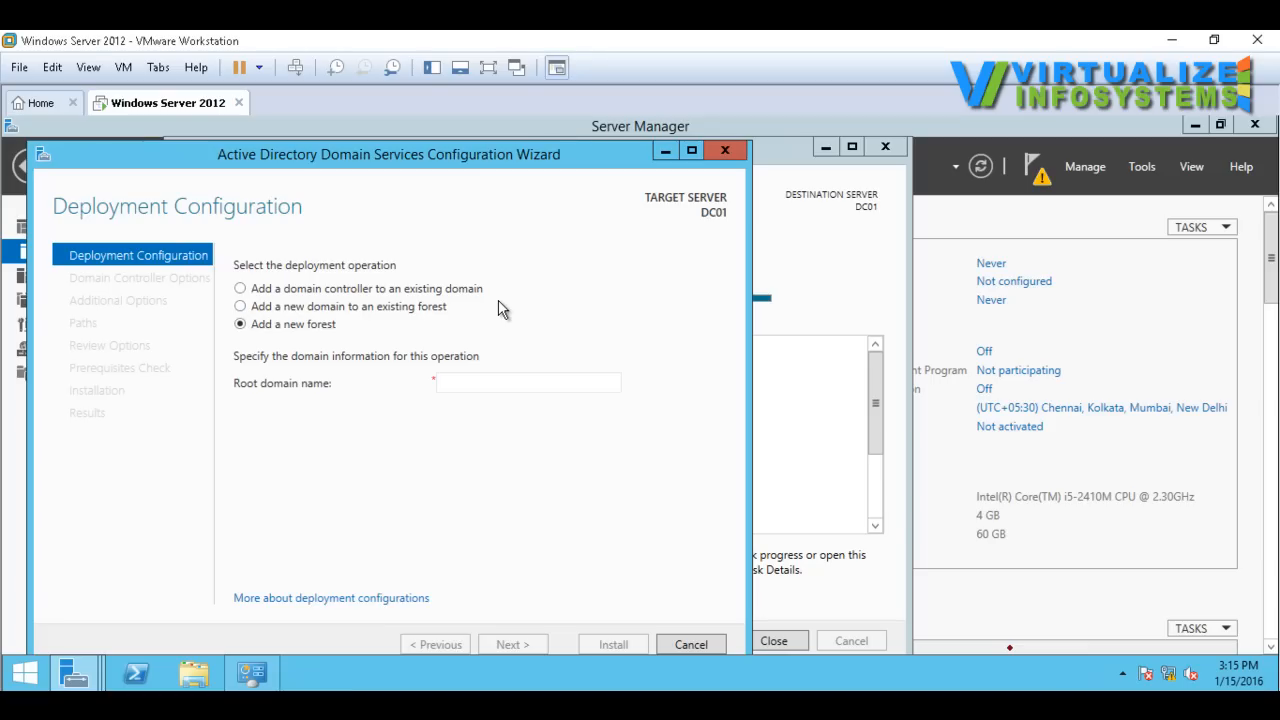
pyautogui.click(550, 391)
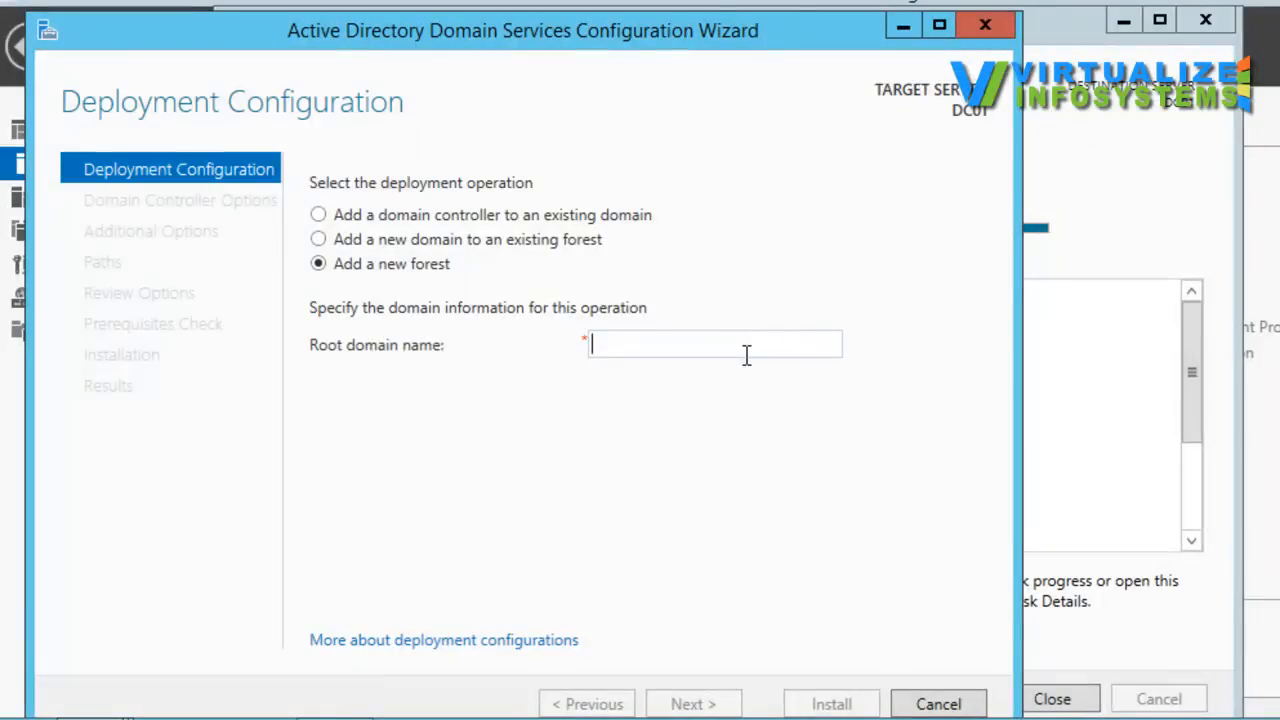
pyautogui.write('vii')
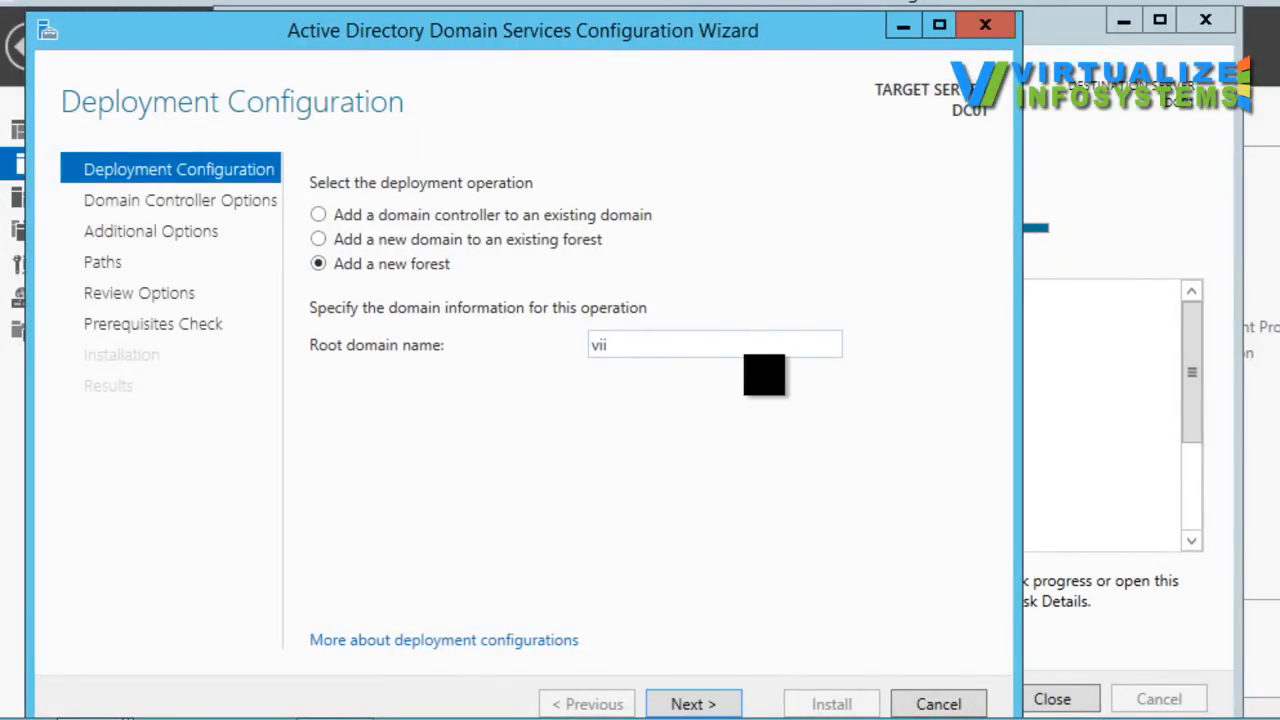
pyautogui.write('nfosys.local')
pyautogui.click(701, 704)
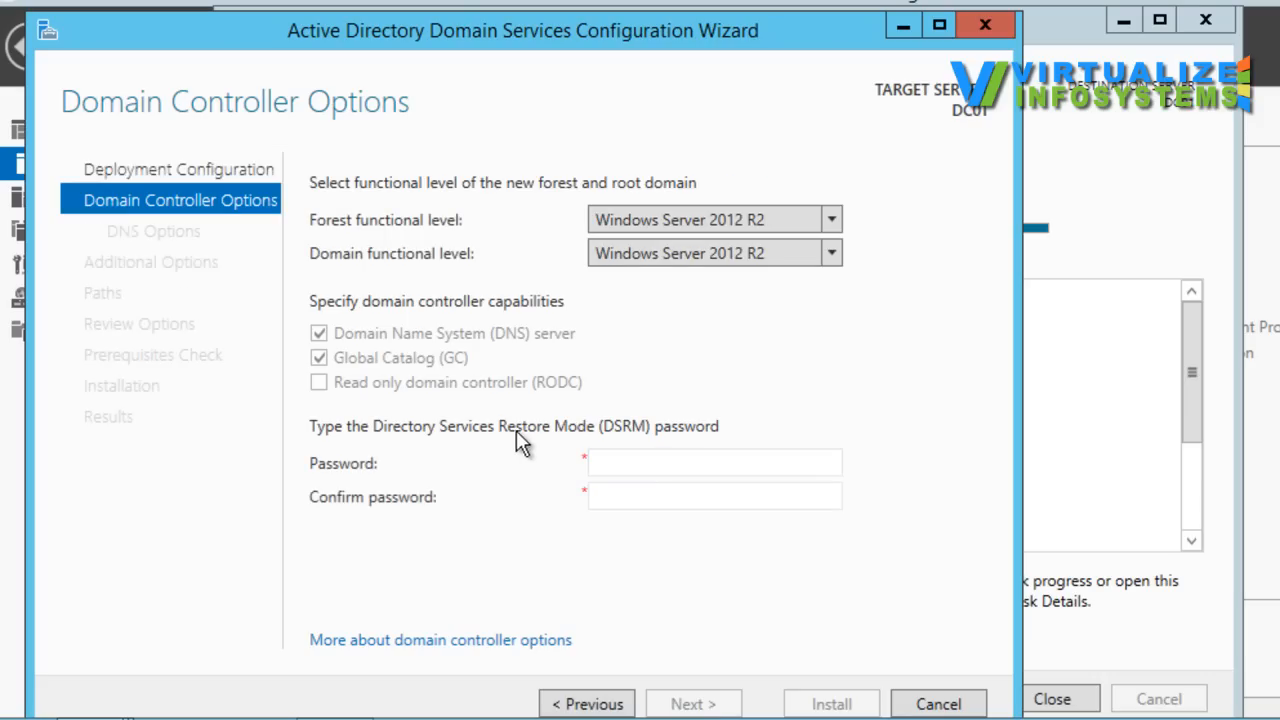
# Step: Enter and confirm the Directory Services Restore Mode password, keeping the default functional levels, and continue to the DNS options
pyautogui.click(634, 460)
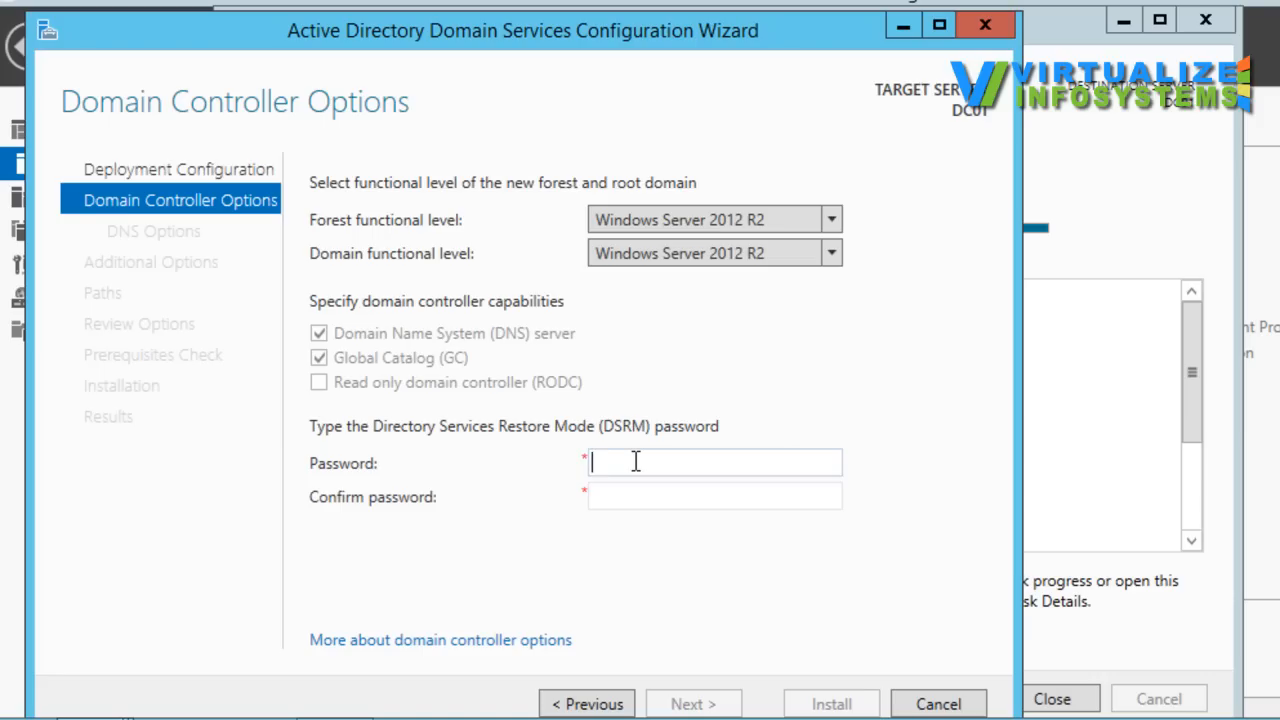
pyautogui.write('••••••••')
pyautogui.press('Tab')
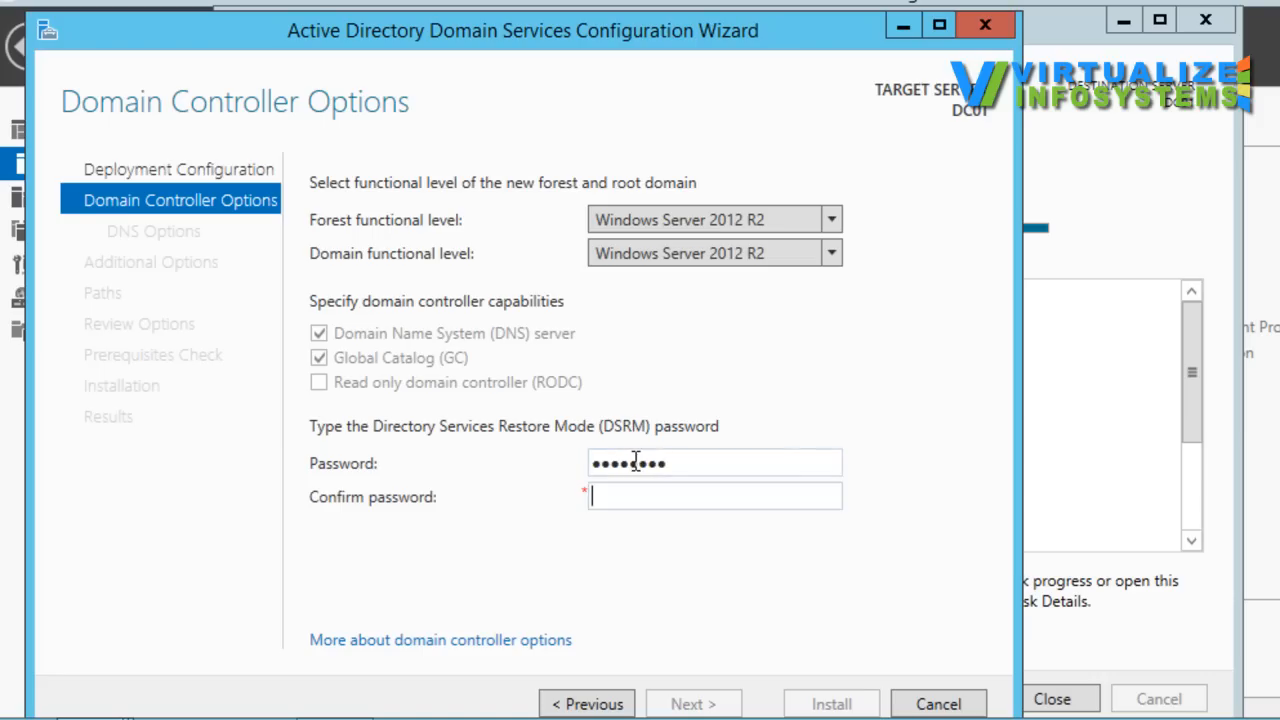
pyautogui.write('••••••••')
pyautogui.click(716, 704)
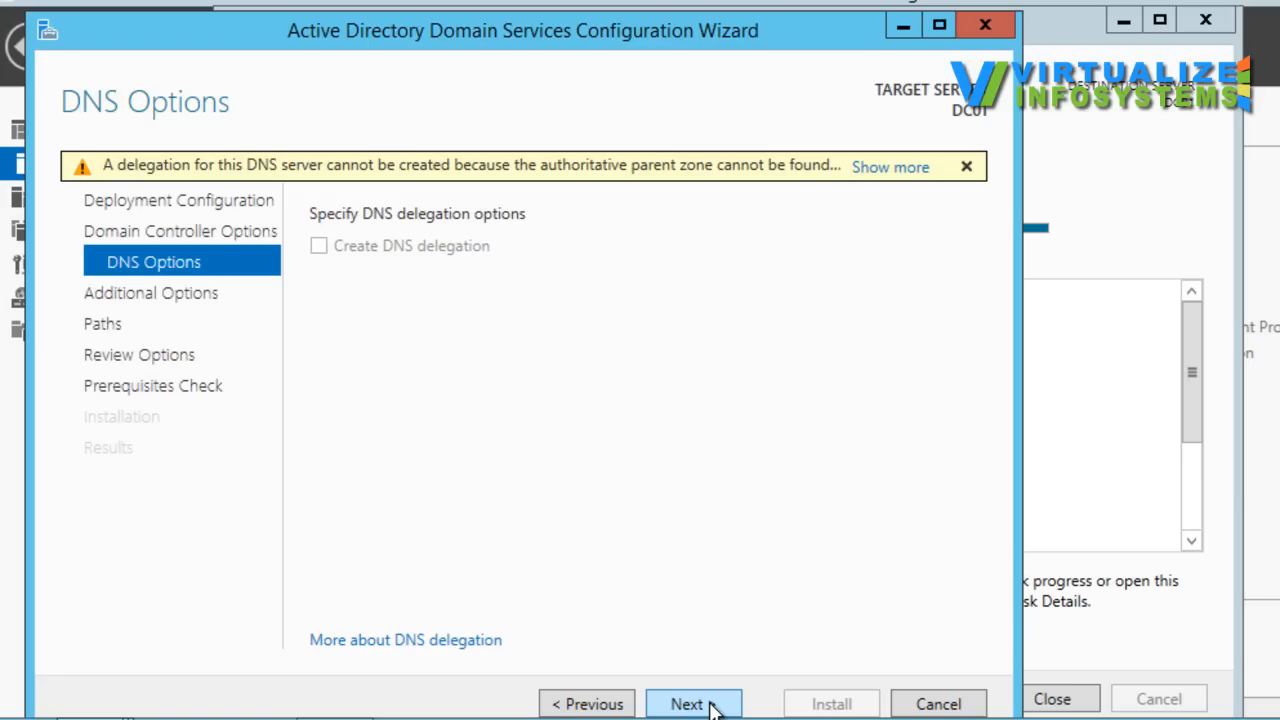
# Step: Accept the default DNS delegation, NetBIOS domain name and AD DS folder paths, and continue to the review of the selections
pyautogui.click(710, 704)
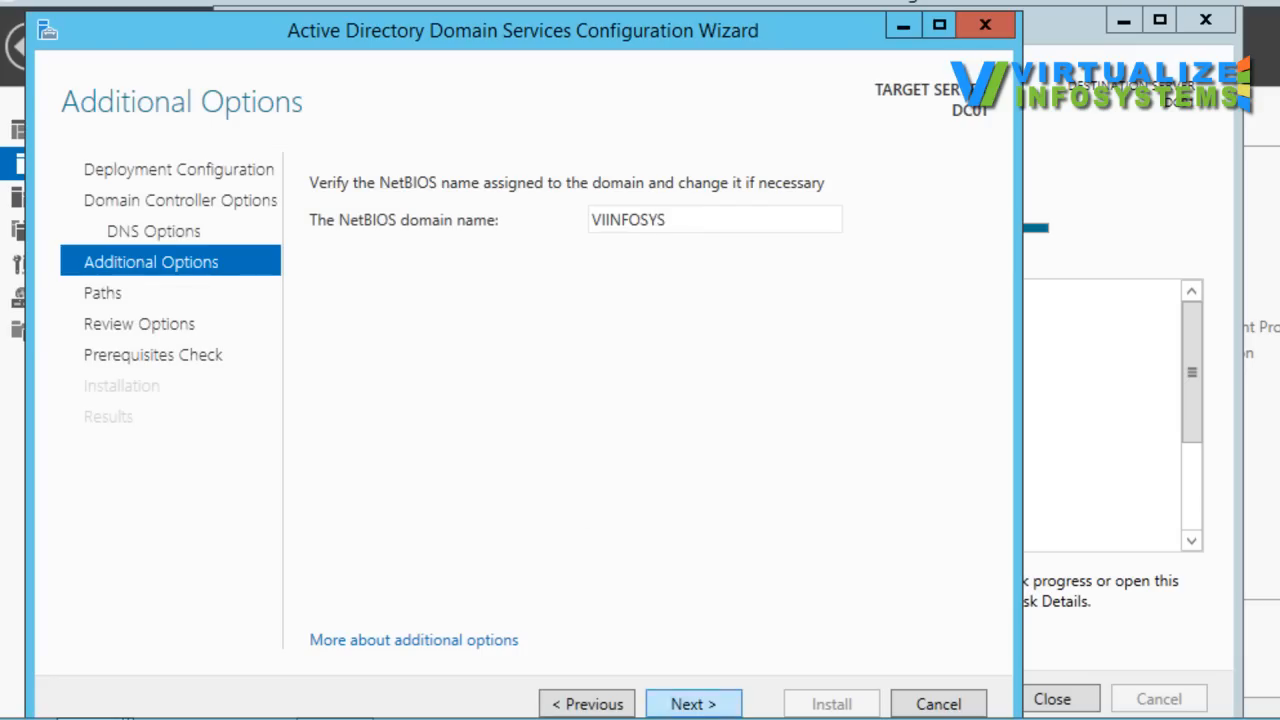
pyautogui.click(708, 702)
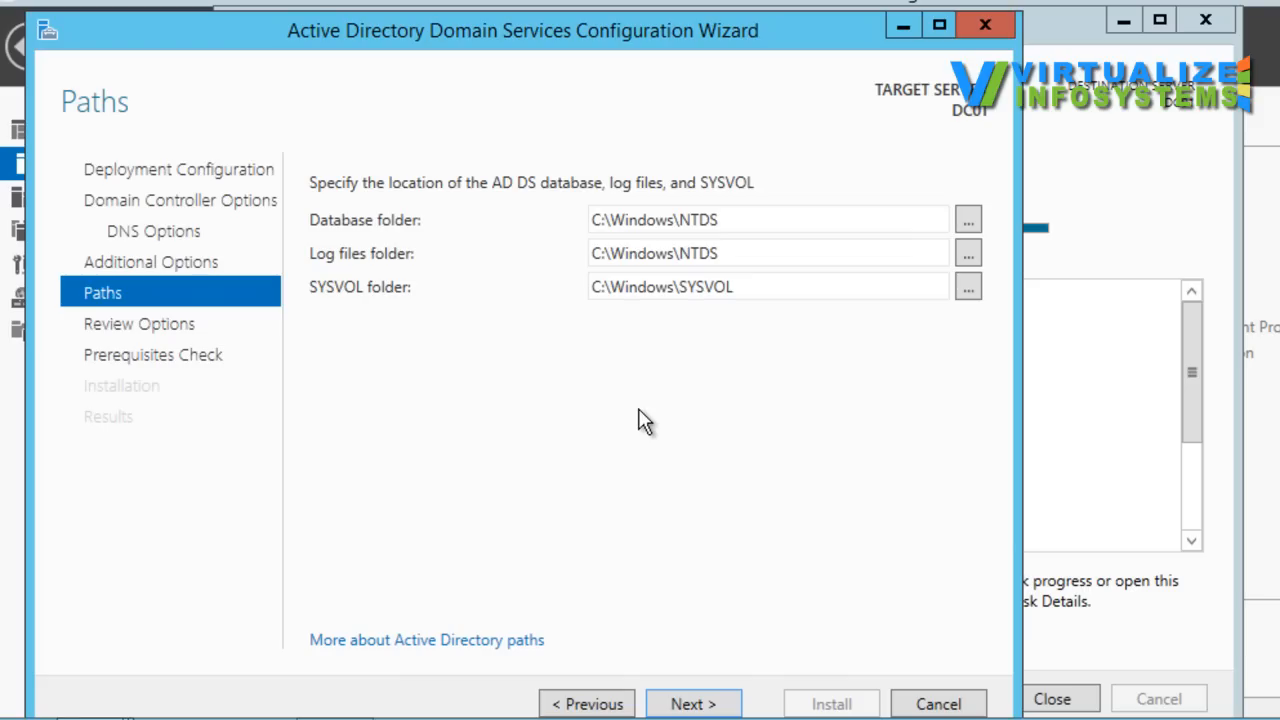
pyautogui.click(737, 220)
pyautogui.click(755, 259)
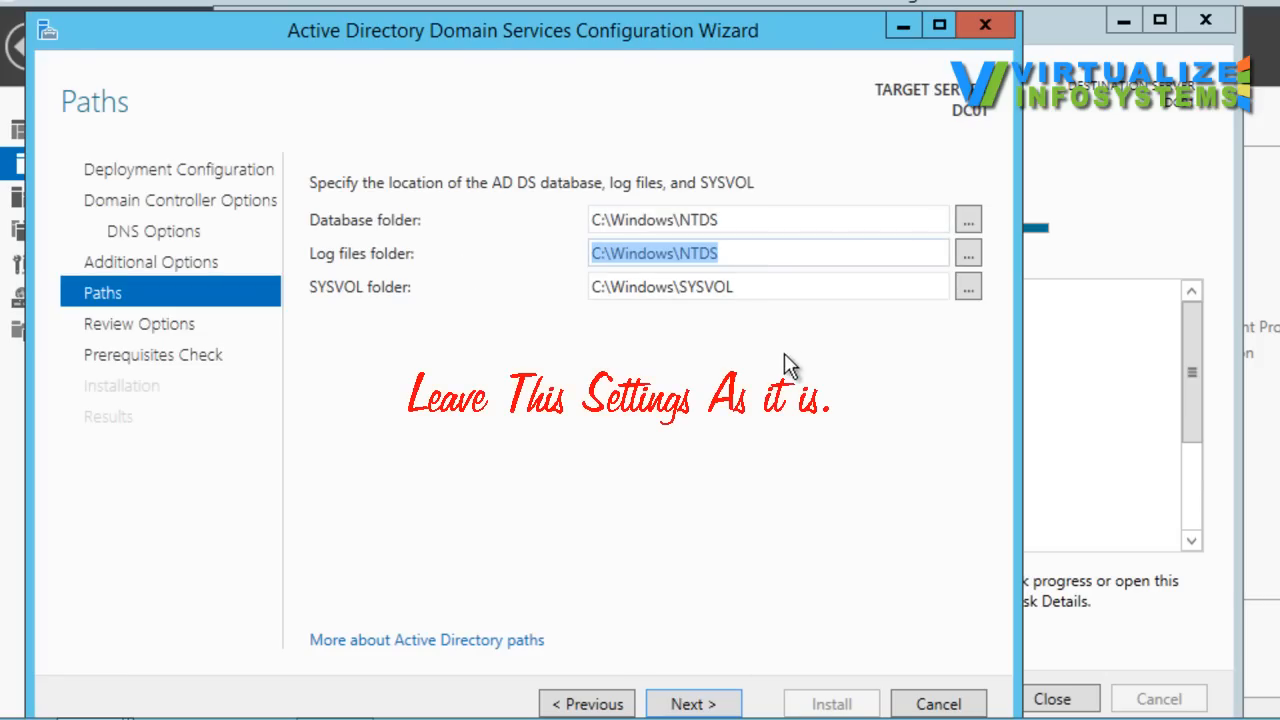
pyautogui.click(791, 290)
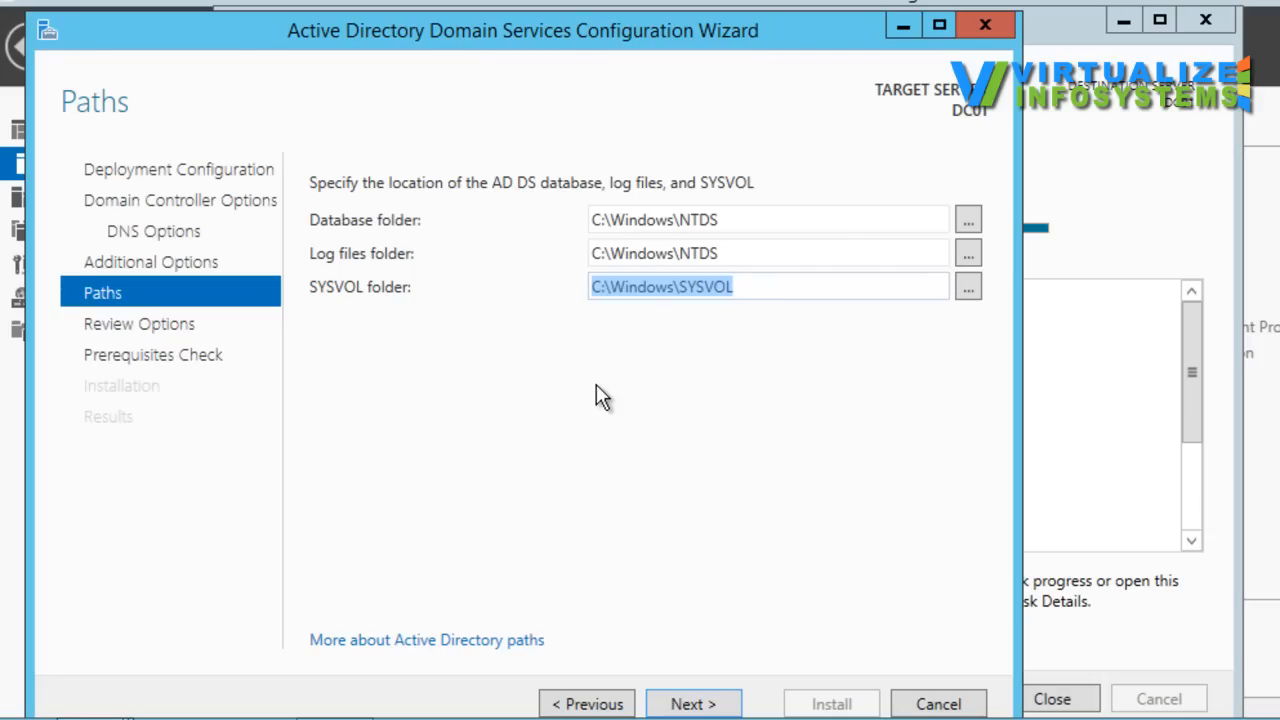
pyautogui.click(686, 704)
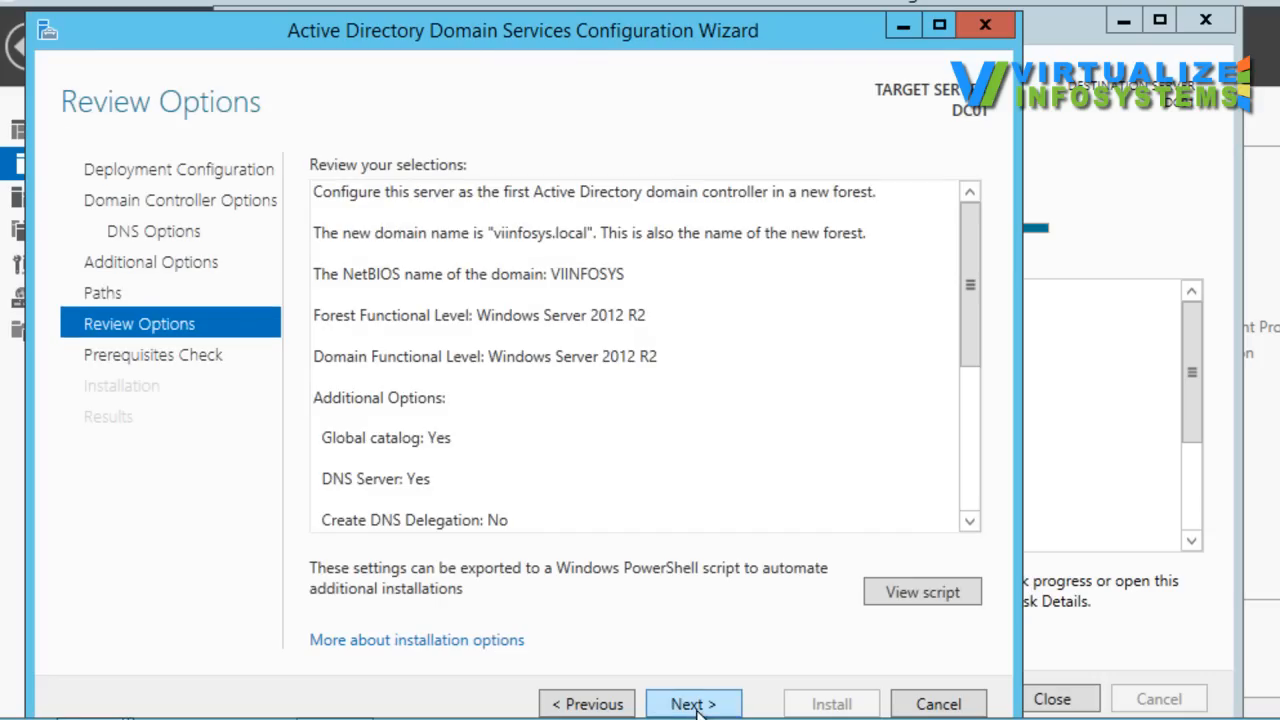
# Step: Review the full list of domain controller selections and proceed to the prerequisites check
pyautogui.moveTo(975, 264); pyautogui.dragTo(975, 314)
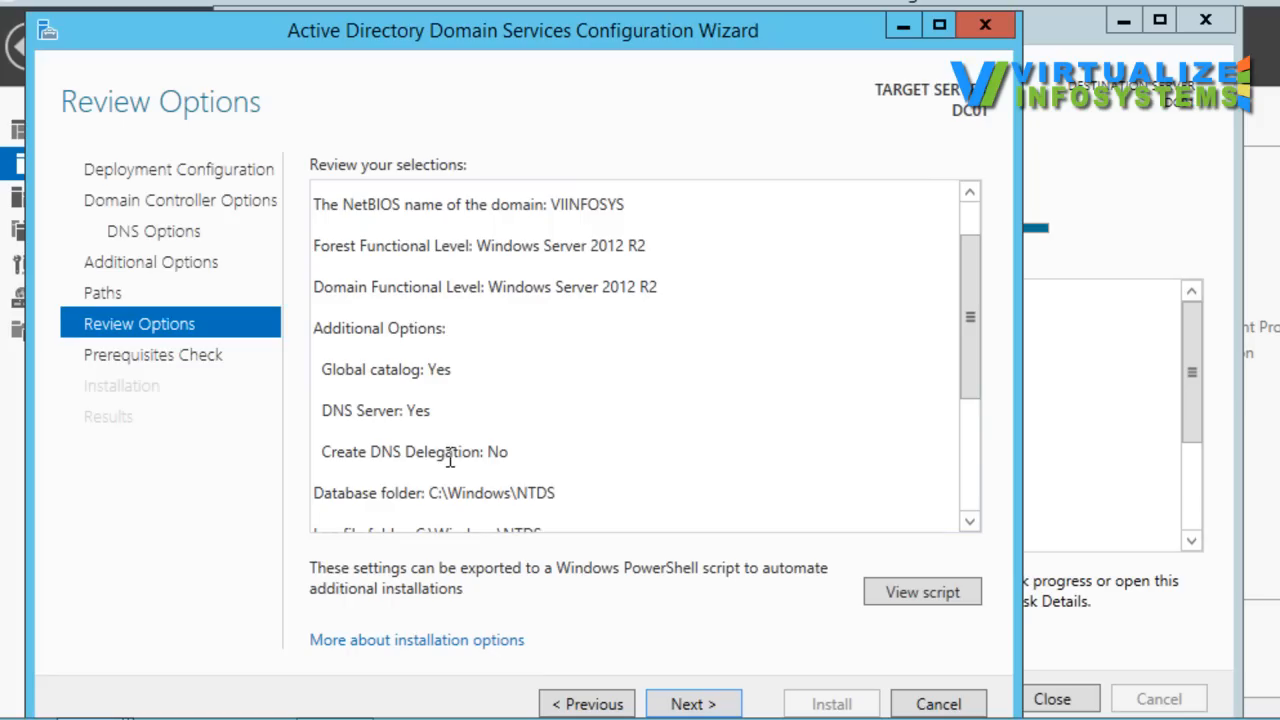
pyautogui.moveTo(977, 286); pyautogui.dragTo(967, 485)
pyautogui.moveTo(966, 380); pyautogui.dragTo(966, 180)
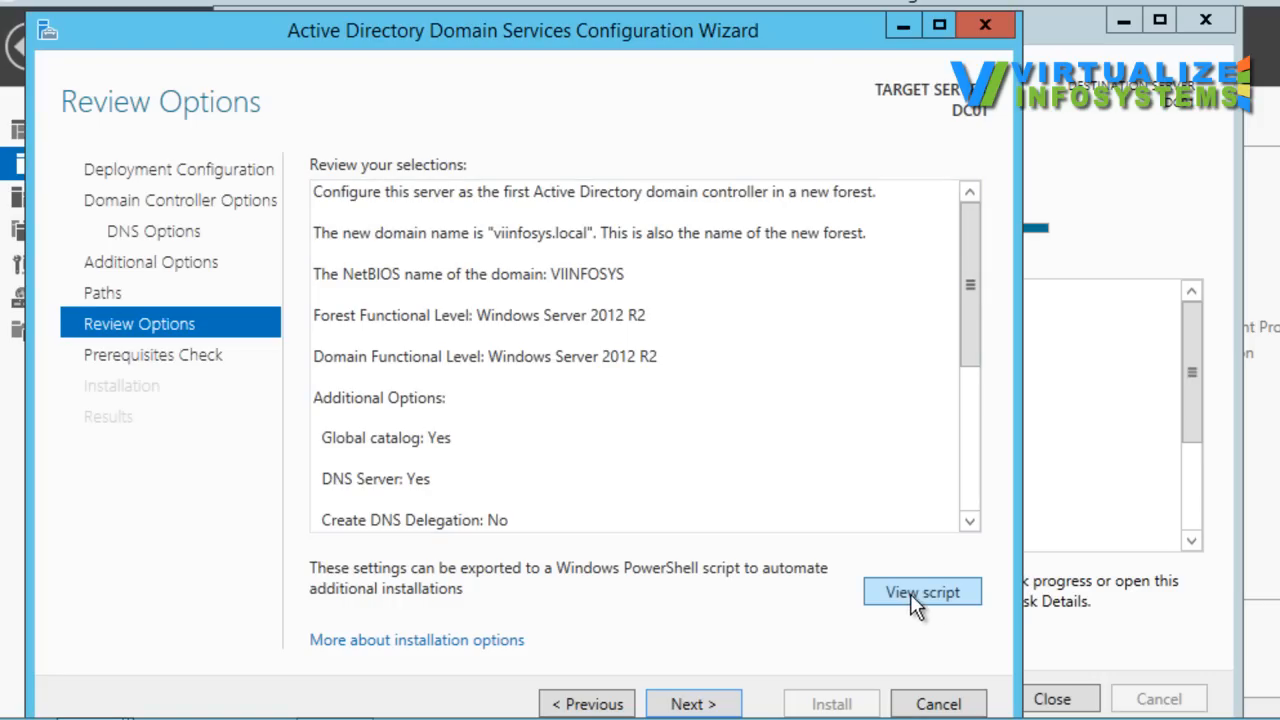
pyautogui.moveTo(972, 302)
pyautogui.mouseDown()
pyautogui.moveTo(977, 487)
pyautogui.moveTo(973, 302)
pyautogui.mouseUp()
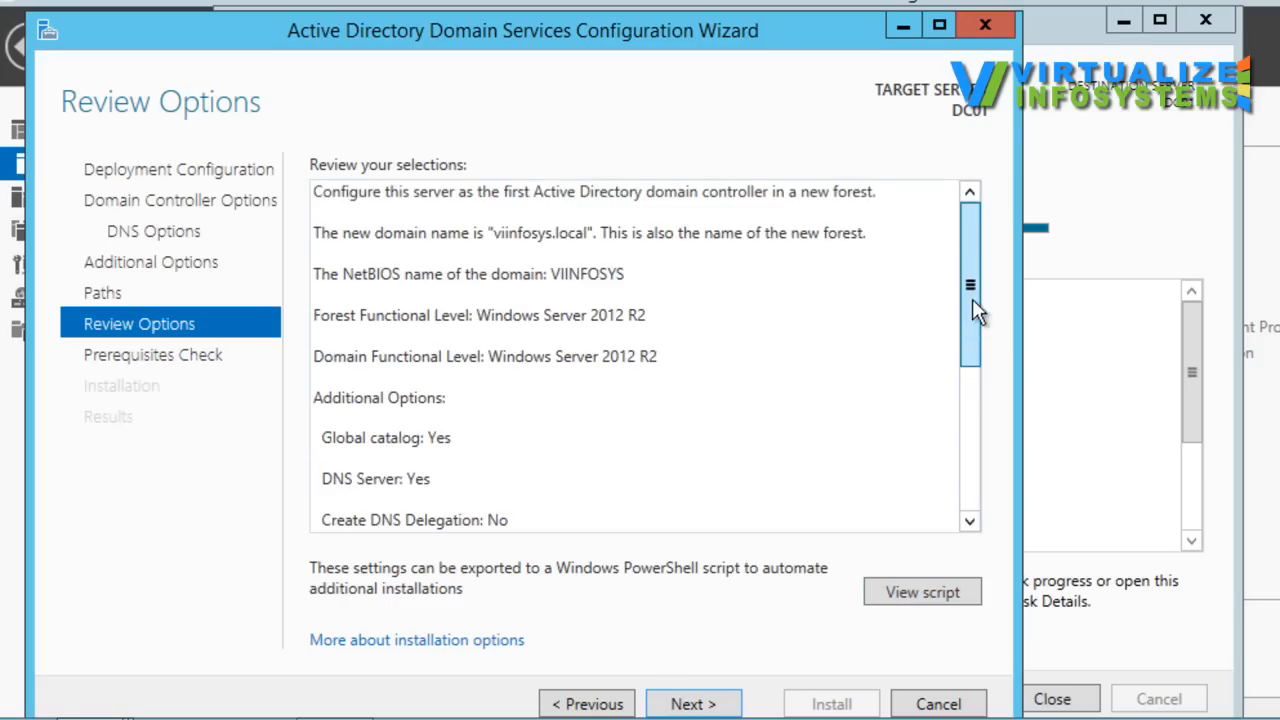
pyautogui.click(692, 704)
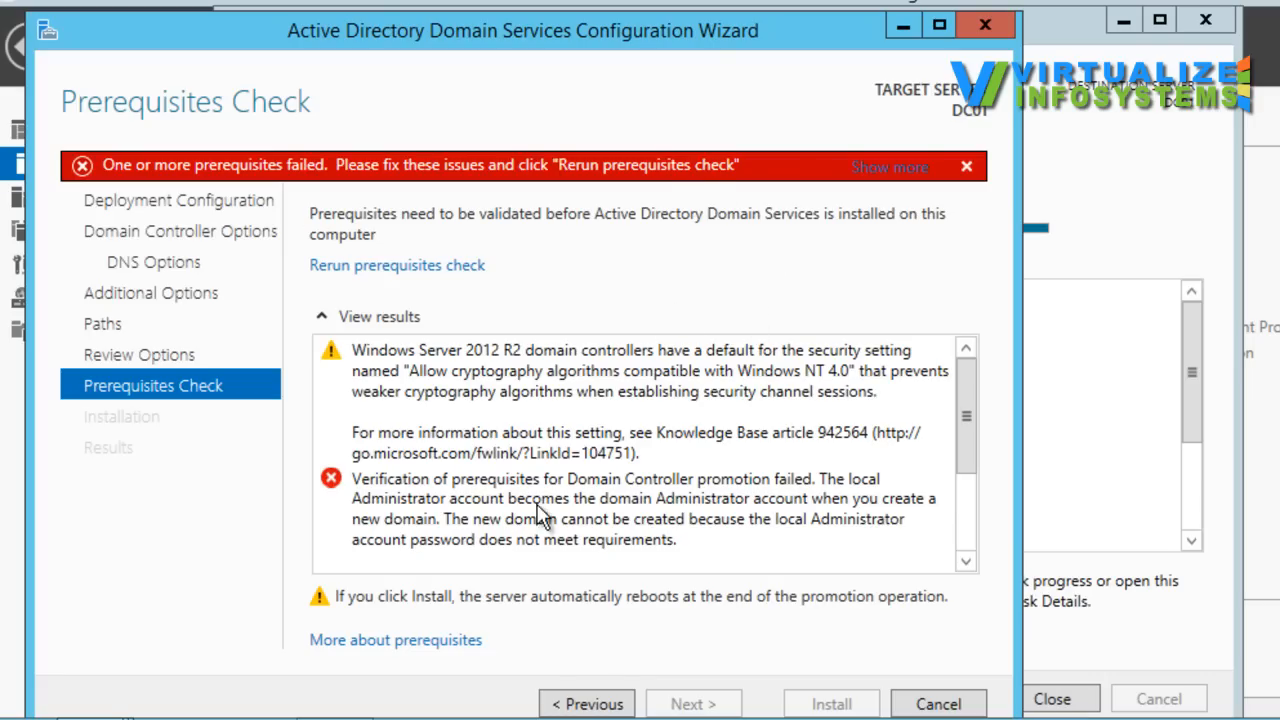
# Step: Read through the prerequisites check results and start the installation that promotes the server to a domain controller
pyautogui.moveTo(964, 422); pyautogui.dragTo(965, 442)
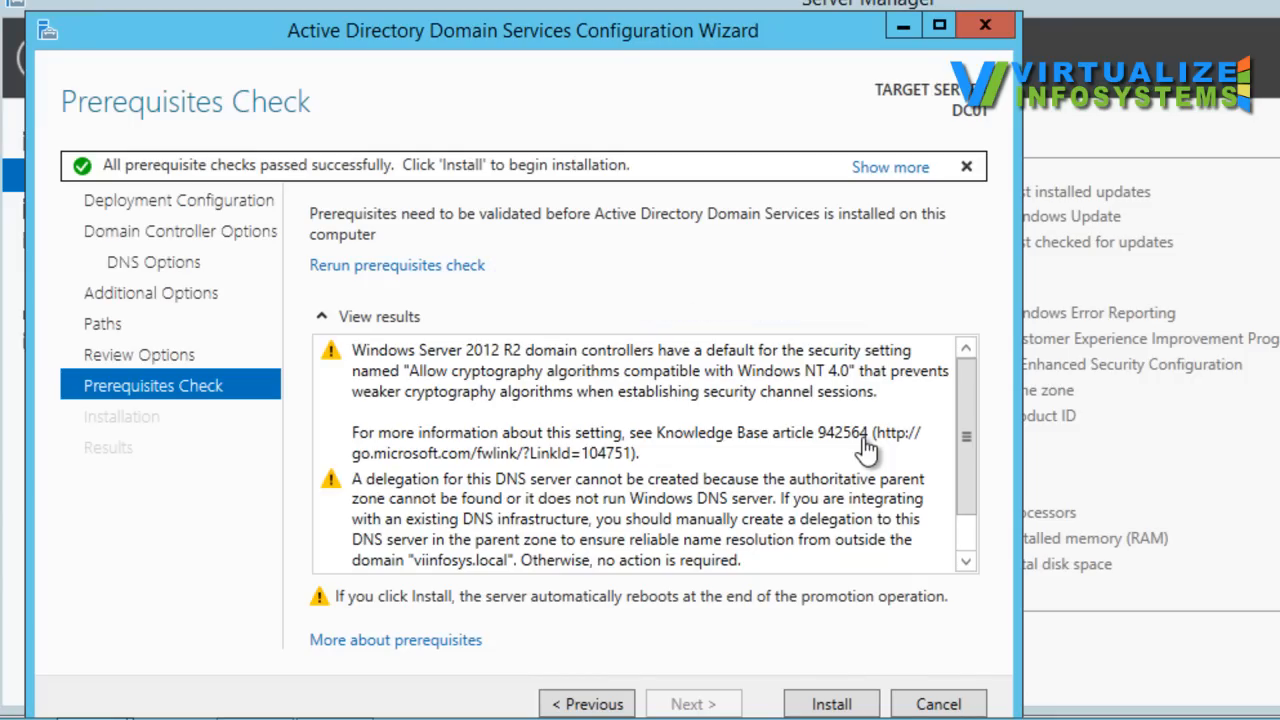
pyautogui.moveTo(970, 432); pyautogui.dragTo(968, 362)
pyautogui.scroll(-1, 966, 429)
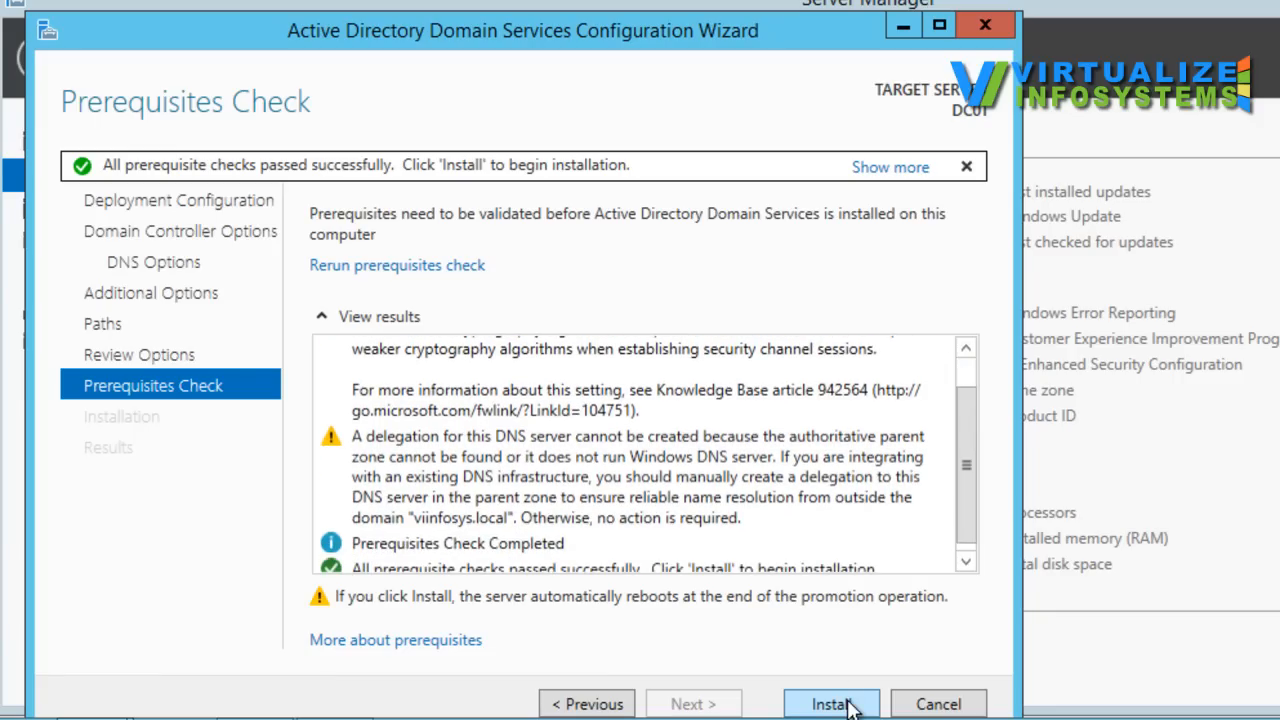
pyautogui.scroll(-1, 966, 435)
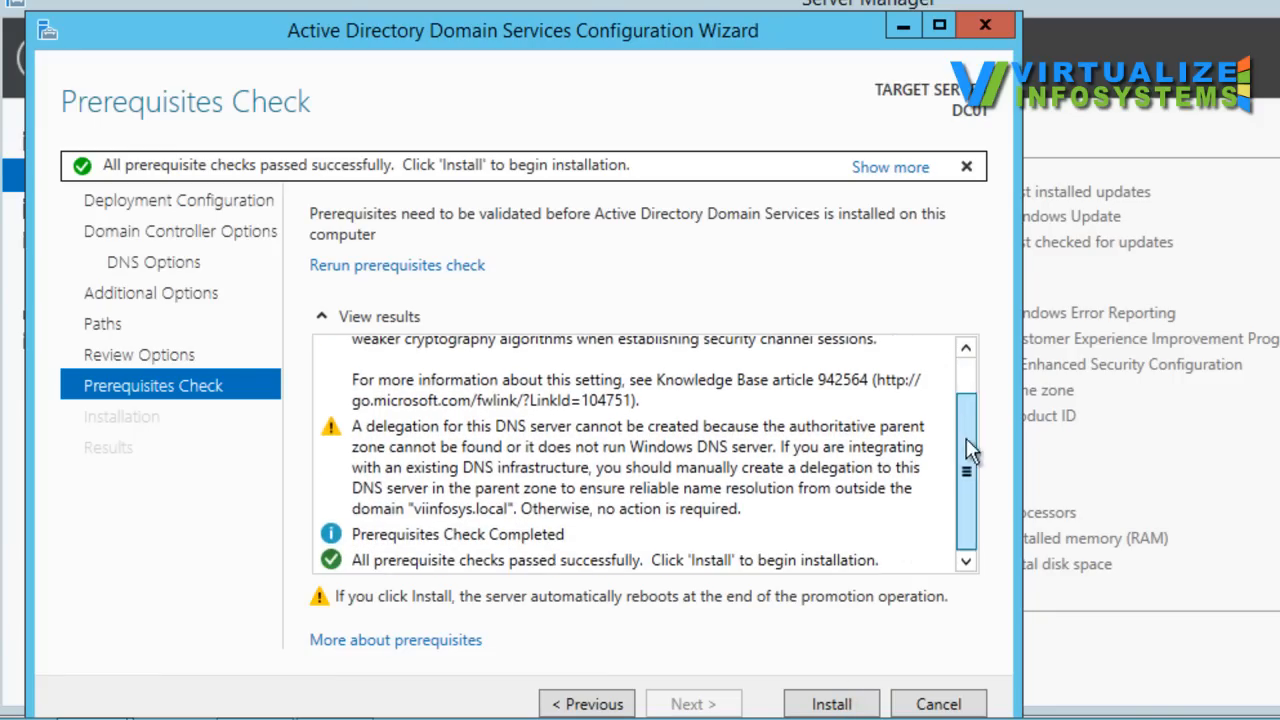
pyautogui.click(830, 702)
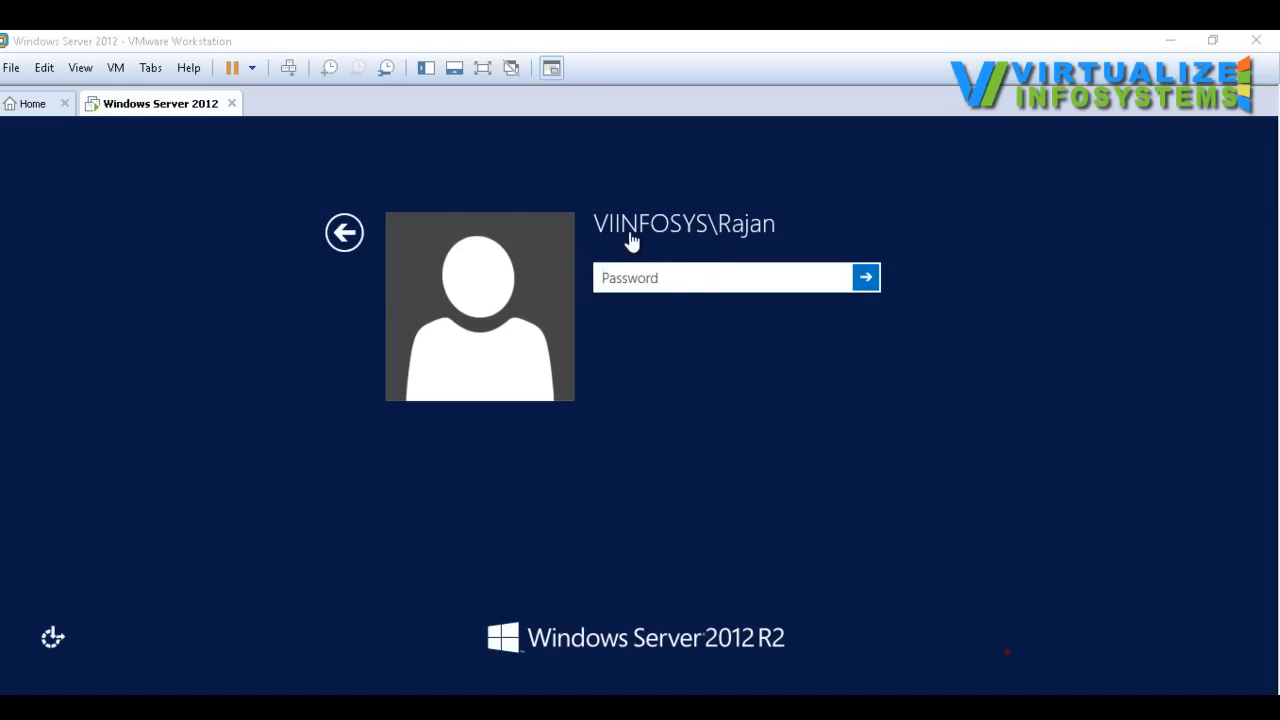
# Step: Sign in to the restarted server with the VIINFOSYS domain account by entering the account password
pyautogui.click(700, 278)
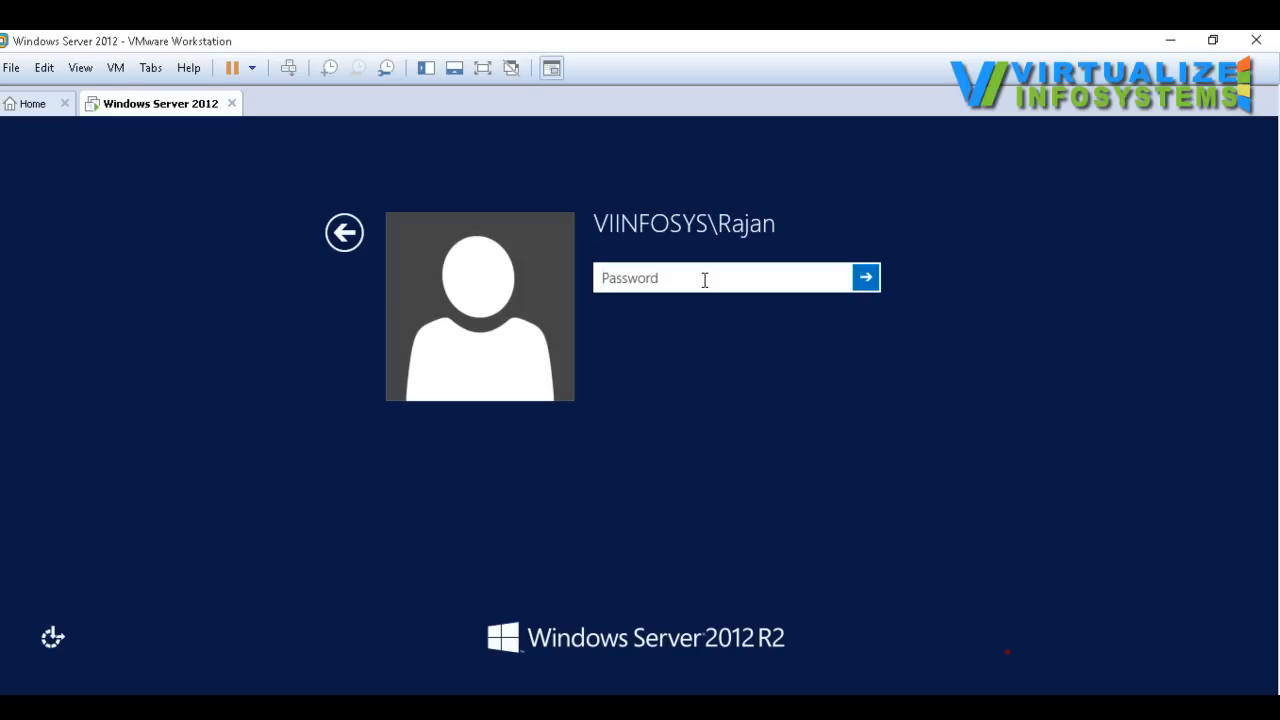
pyautogui.write('••••••••')
pyautogui.press('Return')
pyautogui.press('Return')
pyautogui.write('••••••••••••')
pyautogui.press('Return')
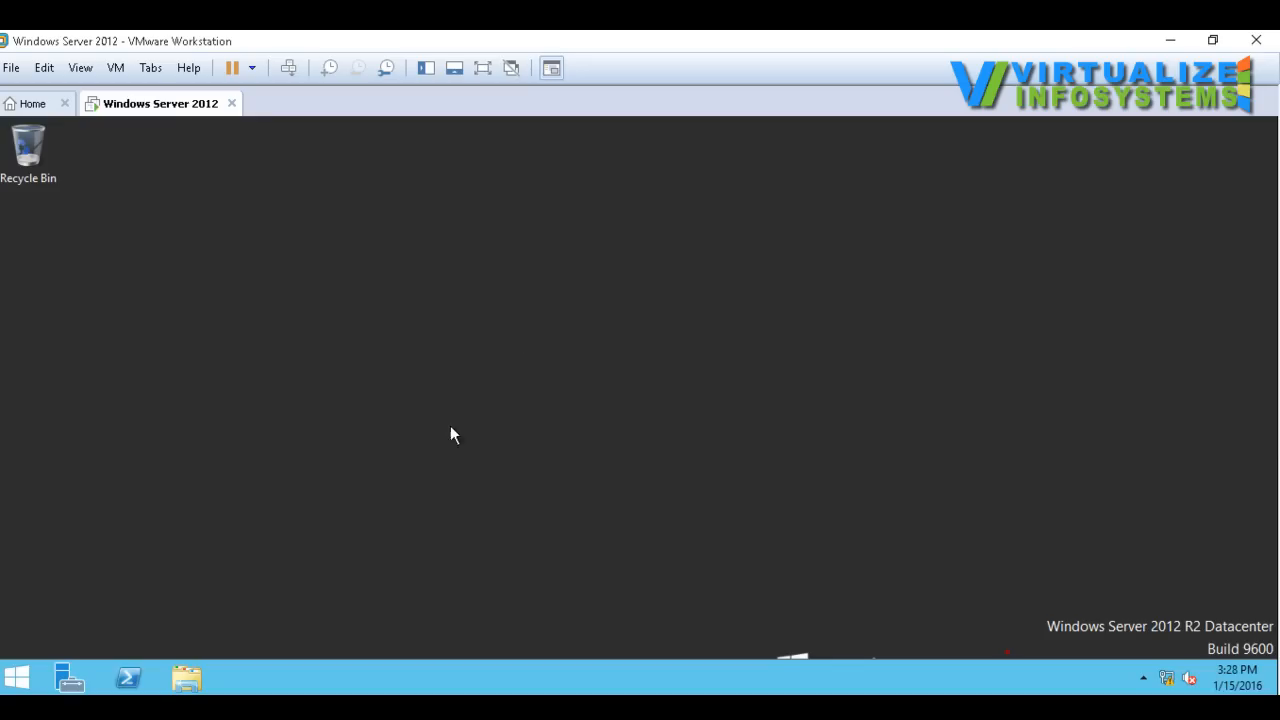
# Step: Check the server's computer name and domain membership in the system properties of This PC, and close the opened windows
pyautogui.rightClick(558, 323)
pyautogui.click(616, 374)
pyautogui.click(185, 681)
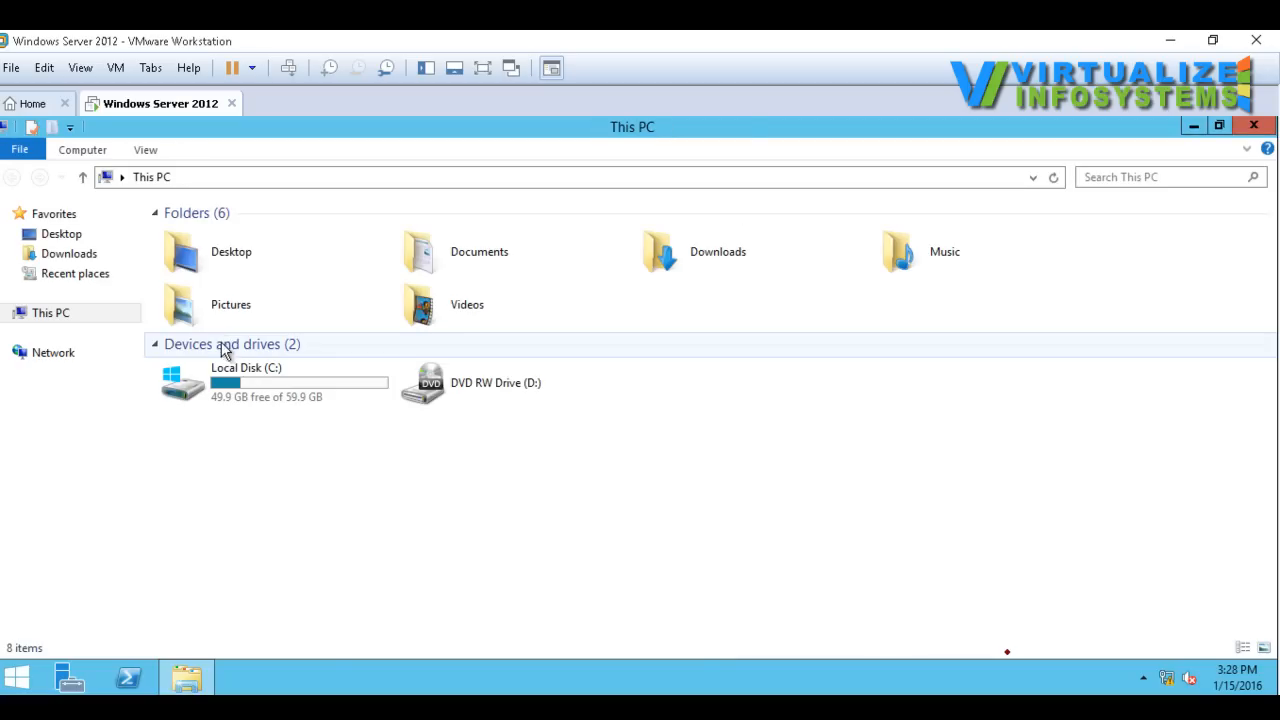
pyautogui.rightClick(48, 316)
pyautogui.click(86, 531)
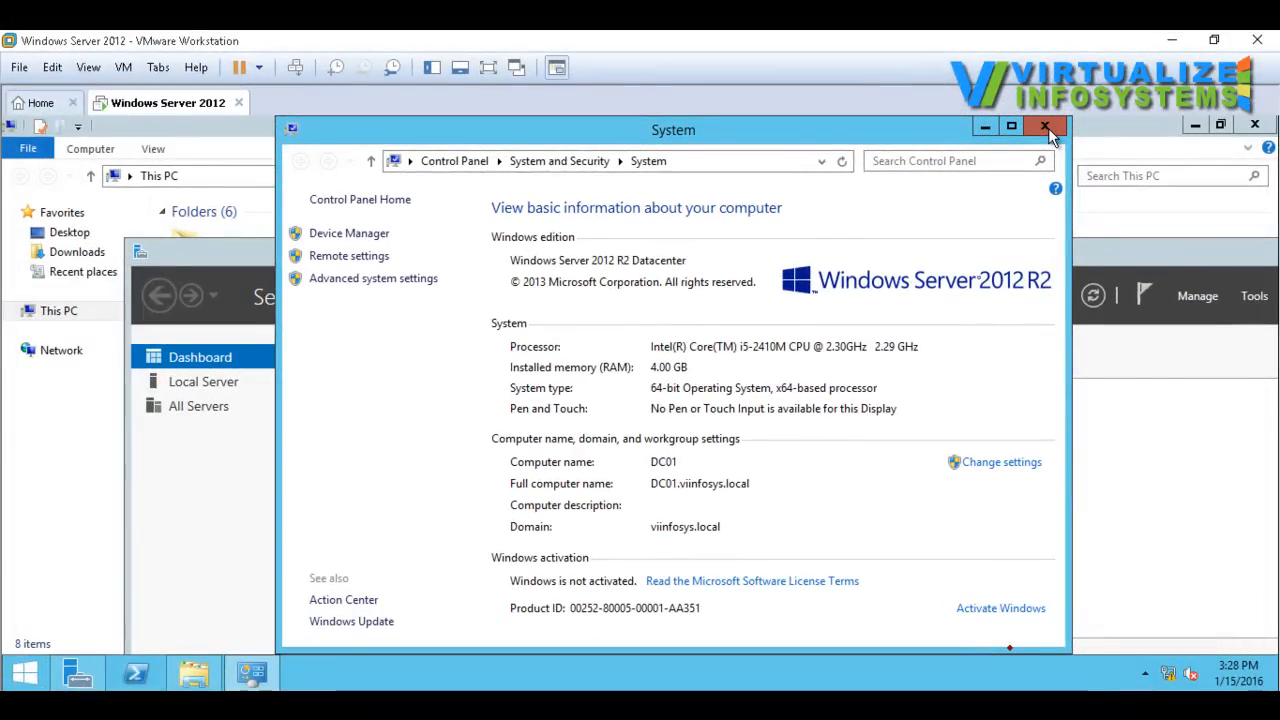
pyautogui.click(1046, 128)
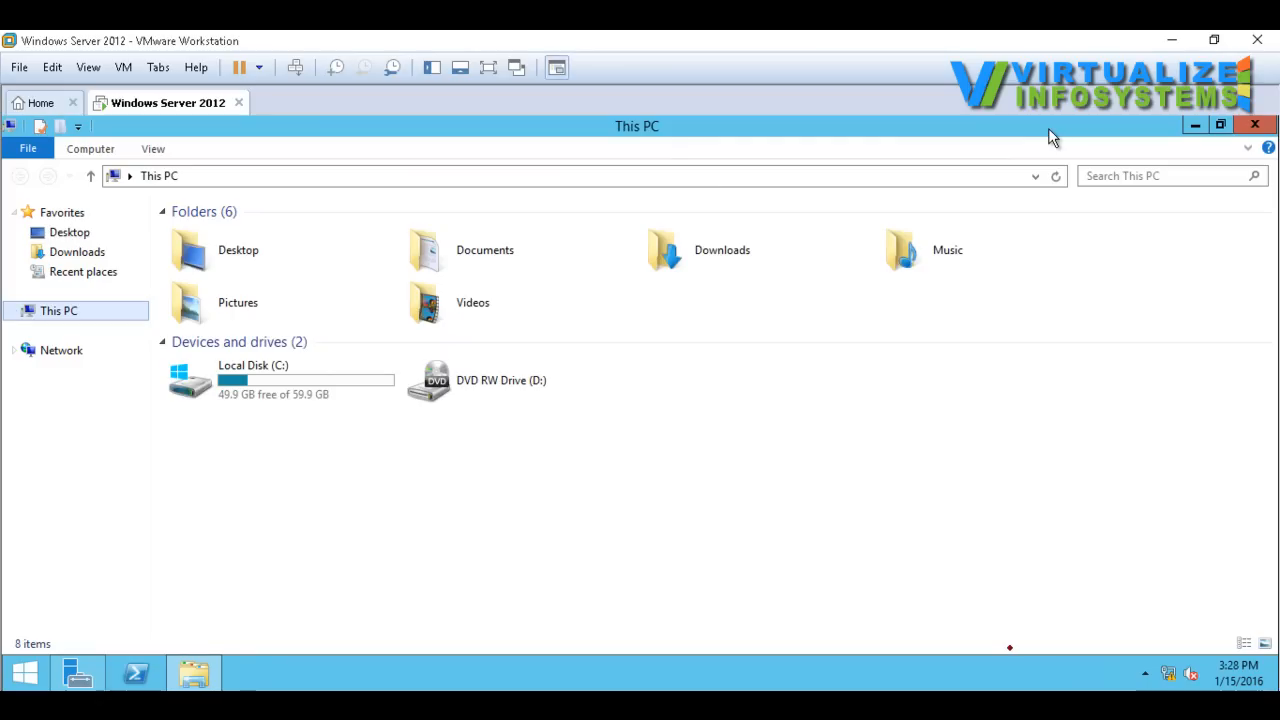
pyautogui.click(1258, 126)
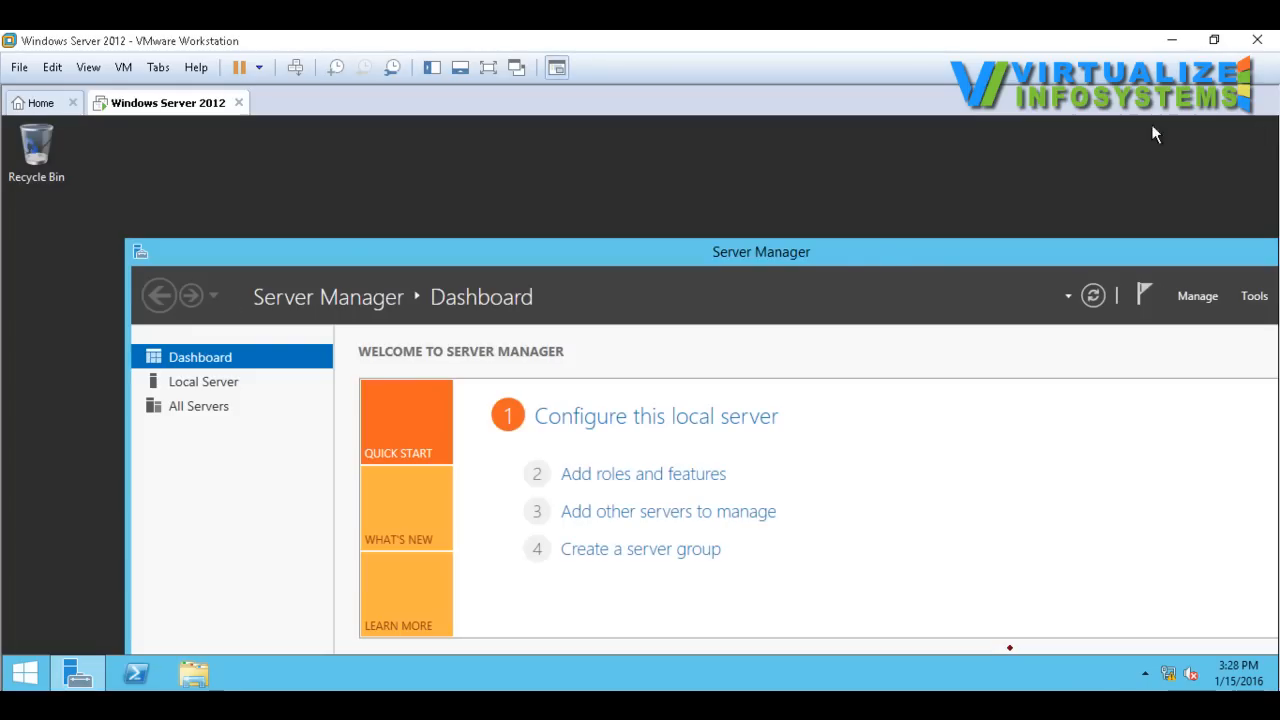
# Step: Maximize Server Manager, look over the installed roles on the dashboard, and view the pending post-deployment notifications
pyautogui.doubleClick(887, 257)
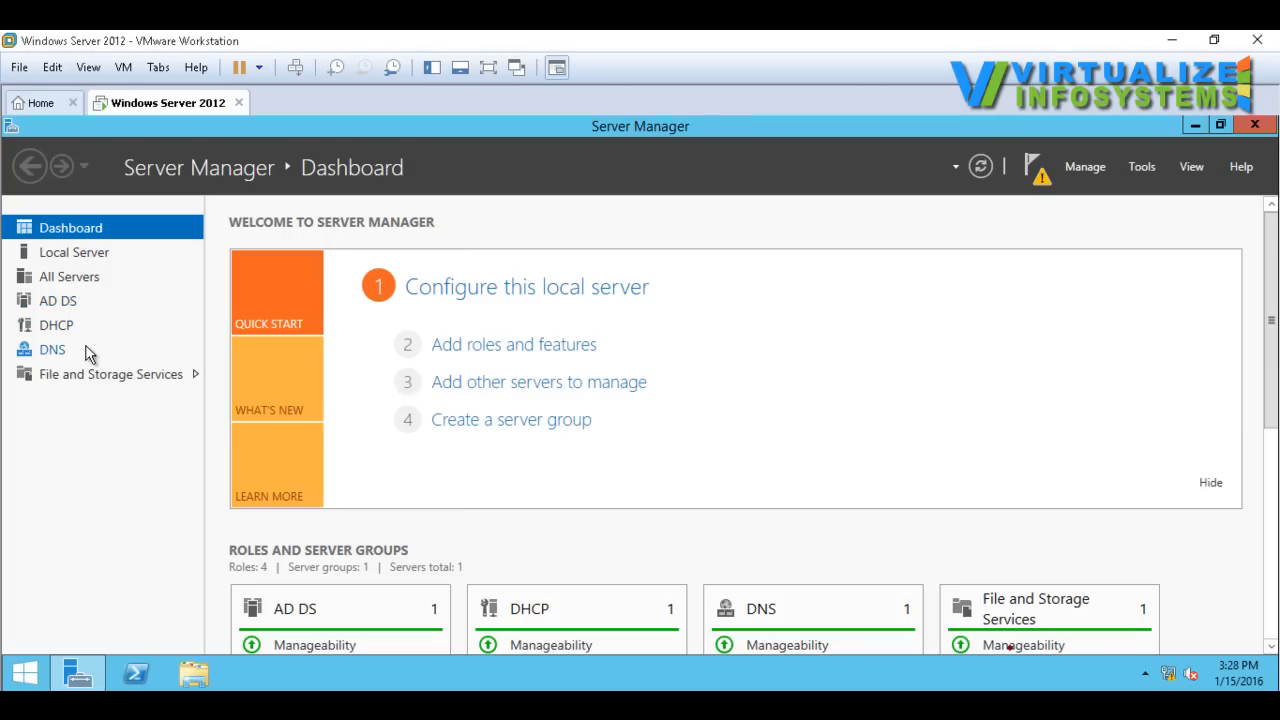
pyautogui.moveTo(1271, 377); pyautogui.dragTo(1271, 480)
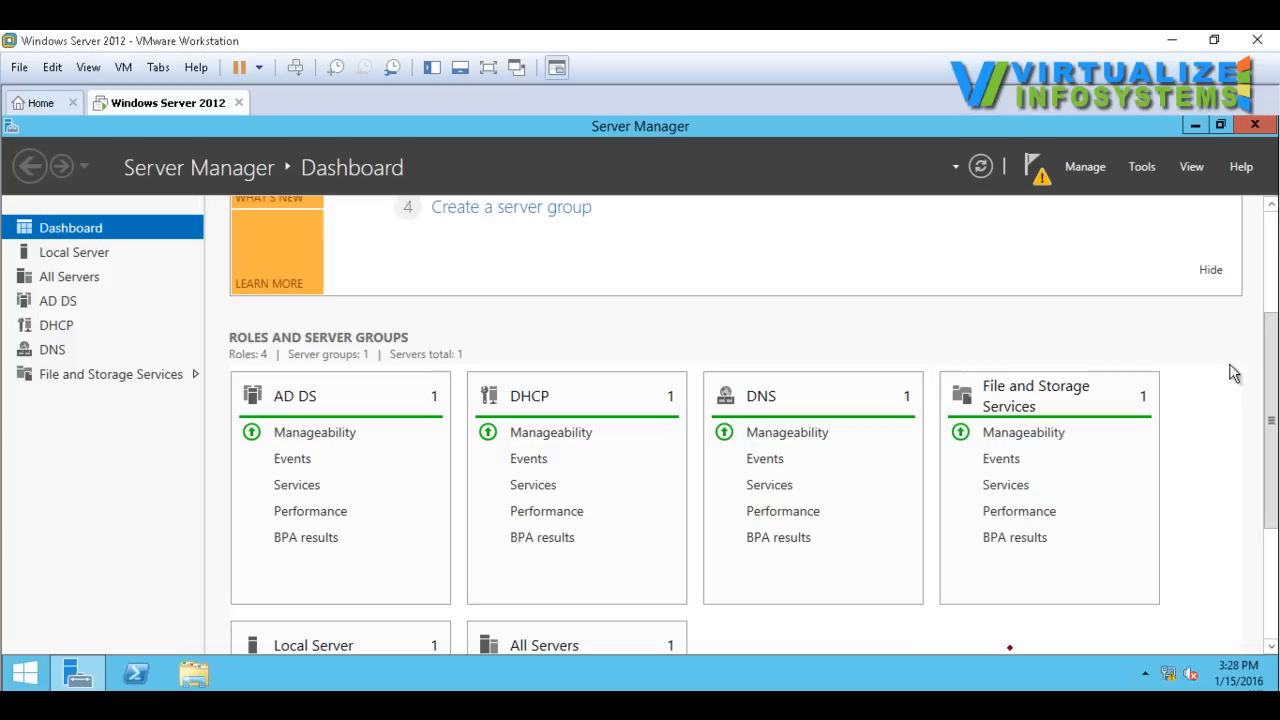
pyautogui.moveTo(1273, 380); pyautogui.dragTo(1276, 258)
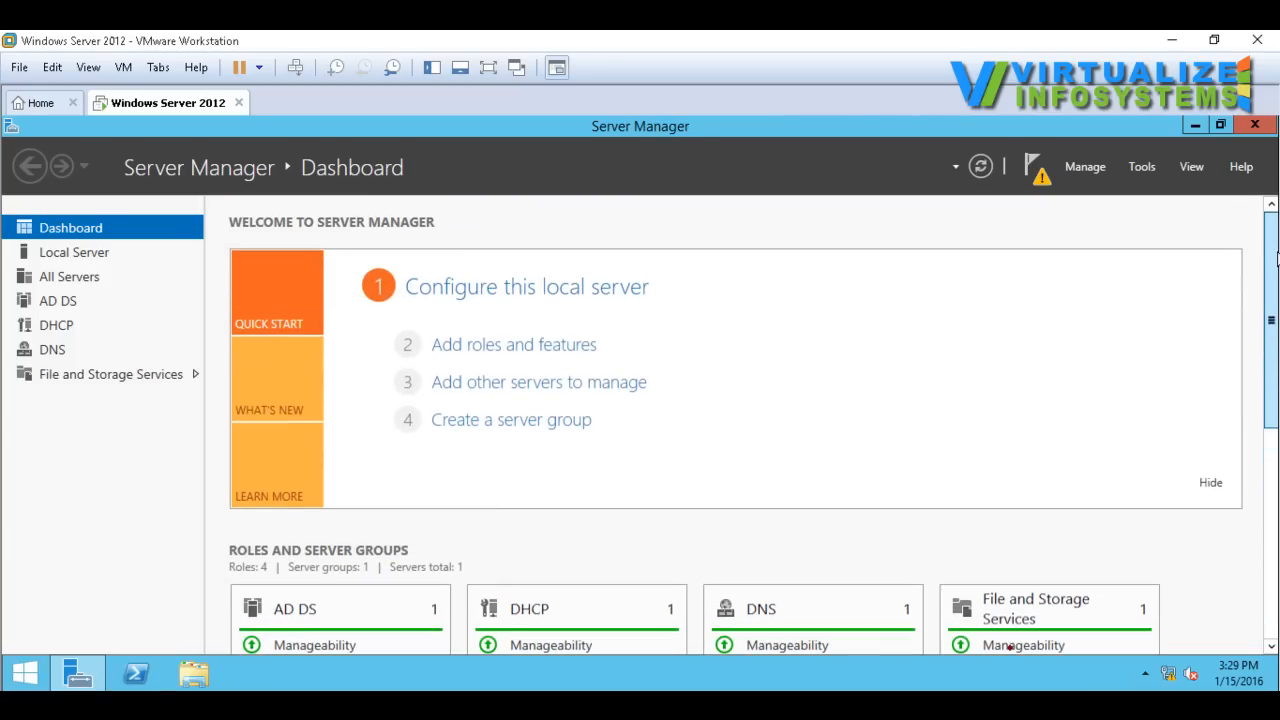
pyautogui.click(1040, 183)
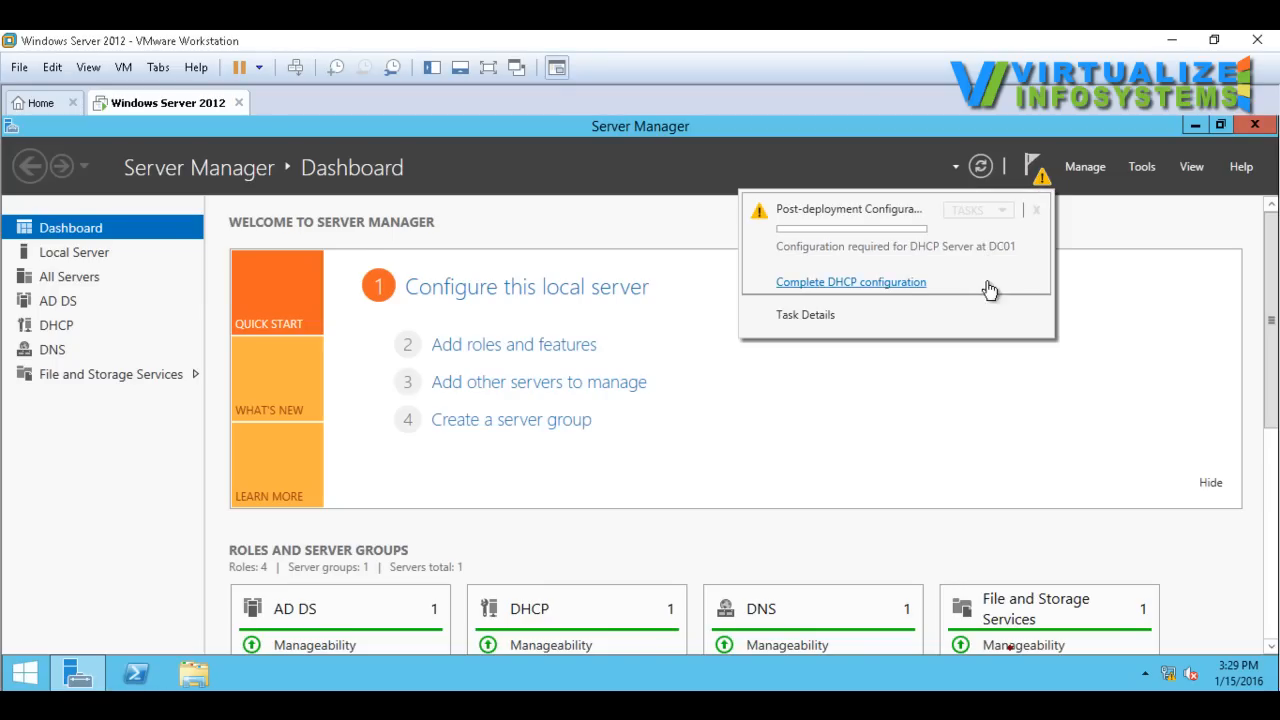
# Step: Examine the Active Directory, DHCP and DNS consoles in the list of administrative tools, and close the list
pyautogui.click(1141, 168)
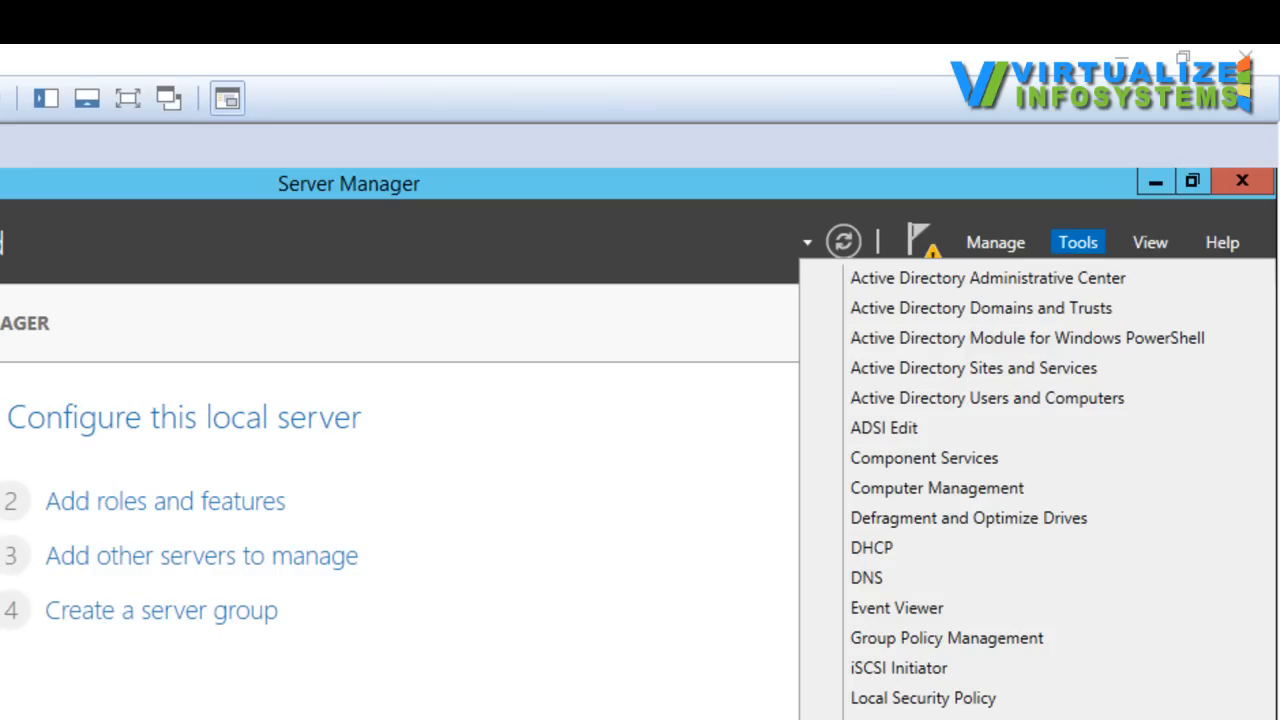
pyautogui.hotkey('ctrl', '2')
pyautogui.moveTo(834, 268)
pyautogui.mouseDown()
pyautogui.moveTo(850, 408)
pyautogui.moveTo(1190, 400)
pyautogui.moveTo(1212, 320)
pyautogui.moveTo(1120, 252)
pyautogui.moveTo(846, 264)
pyautogui.moveTo(850, 368)
pyautogui.mouseUp()
pyautogui.click(826, 555)
pyautogui.moveTo(826, 555); pyautogui.dragTo(848, 540)
pyautogui.moveTo(820, 590); pyautogui.dragTo(846, 566)
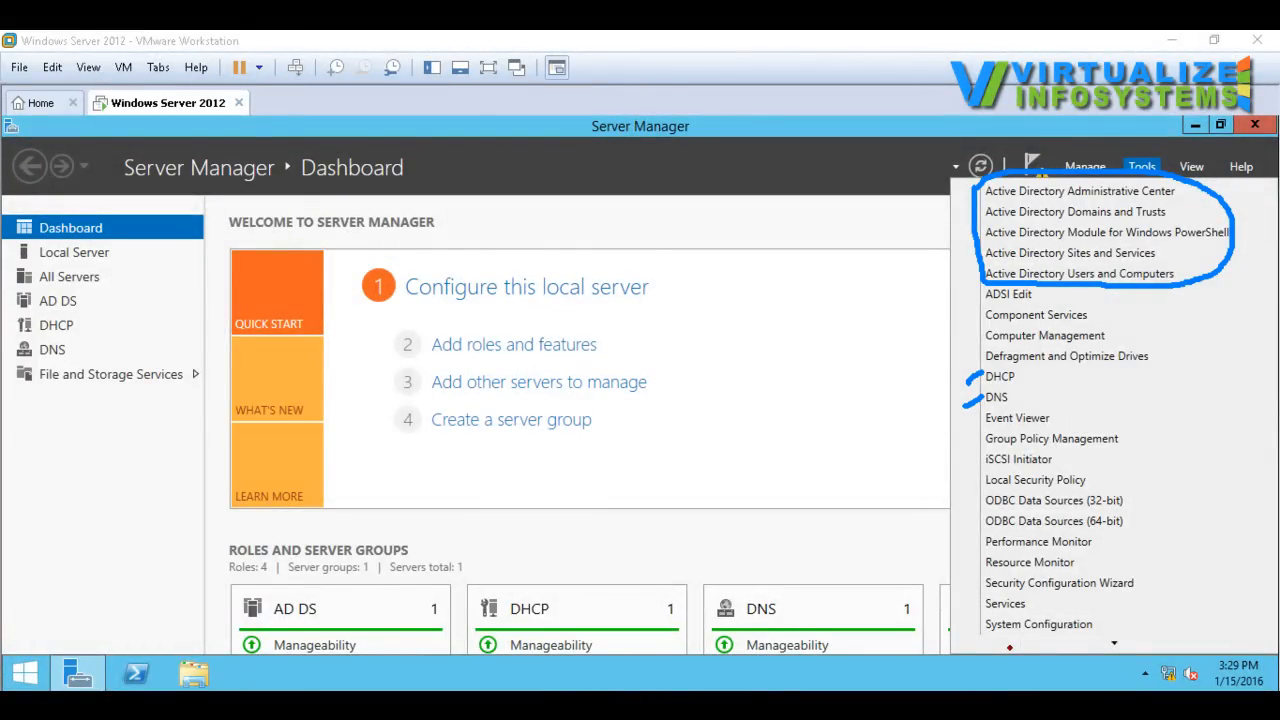
pyautogui.press('Escape')
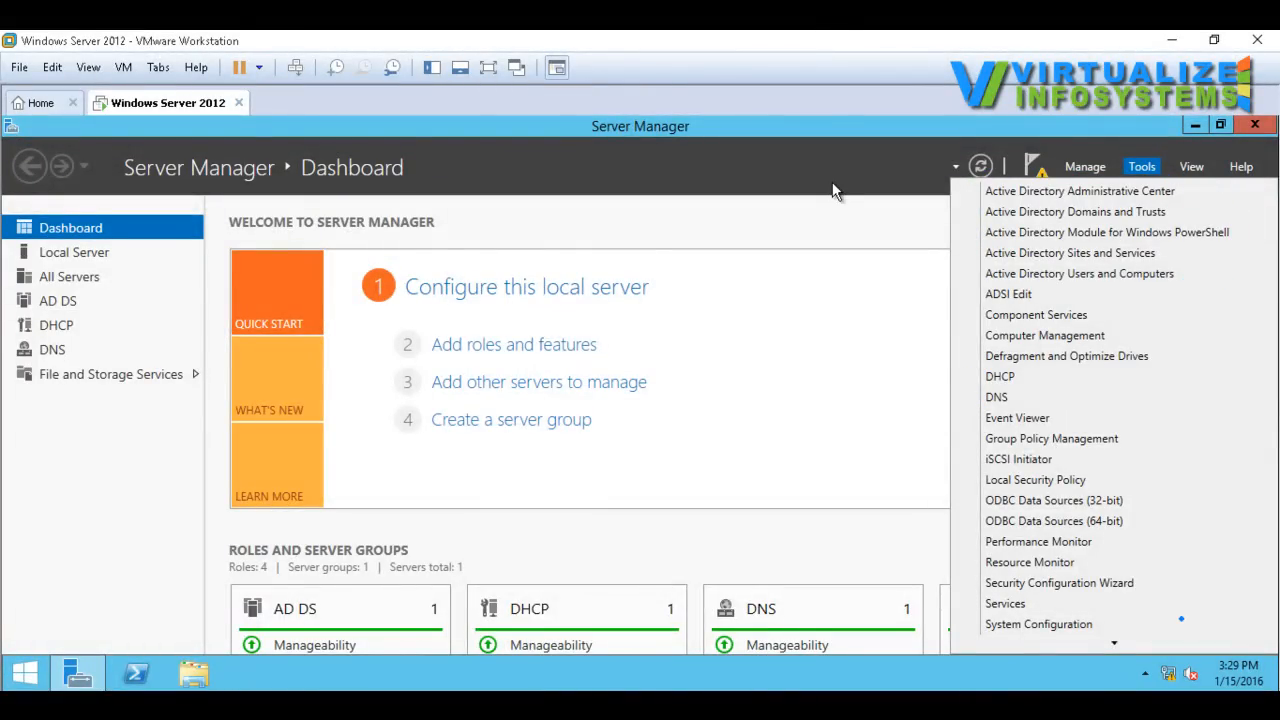
pyautogui.click(836, 235)
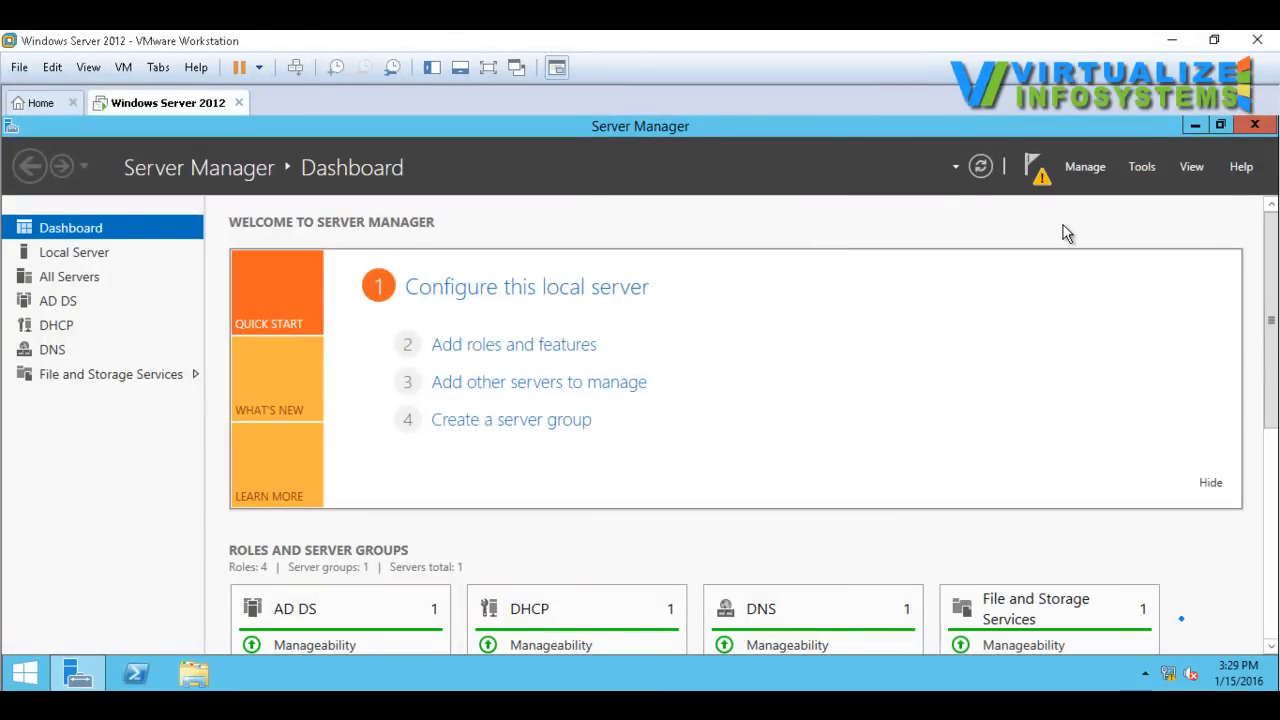